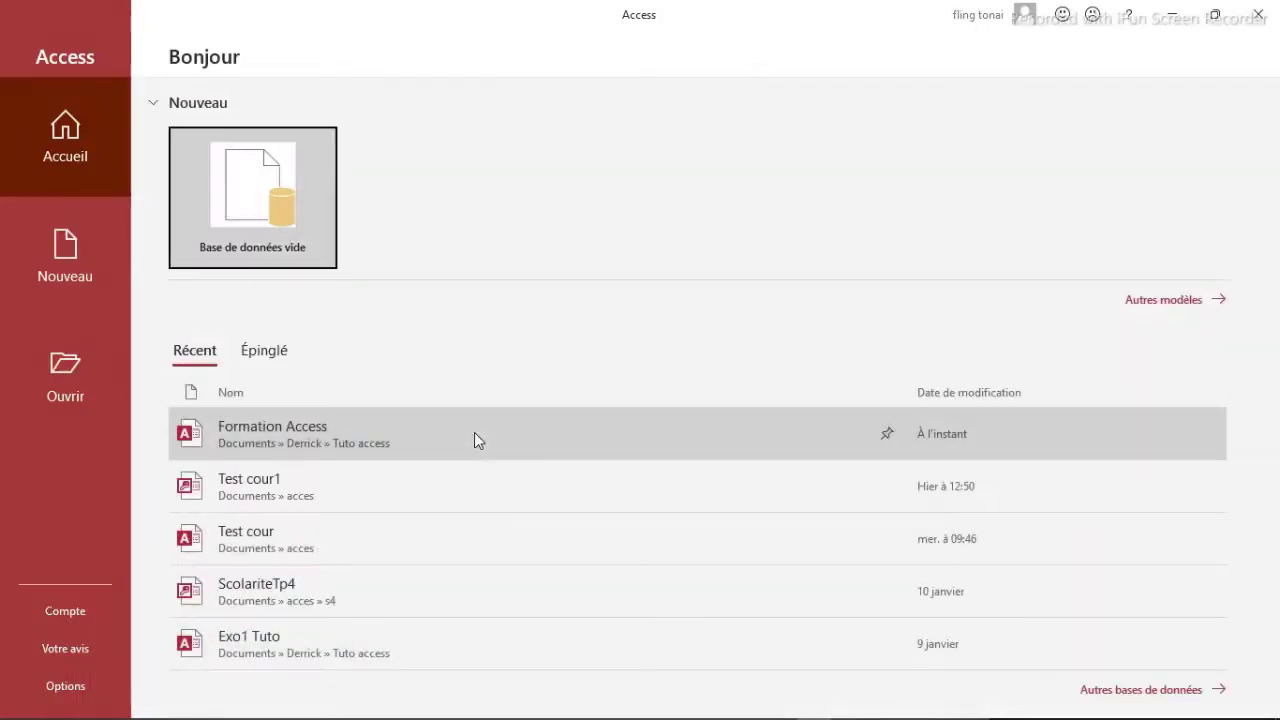
Open the Formation Access database and start the Form Wizard.
click(230, 440)
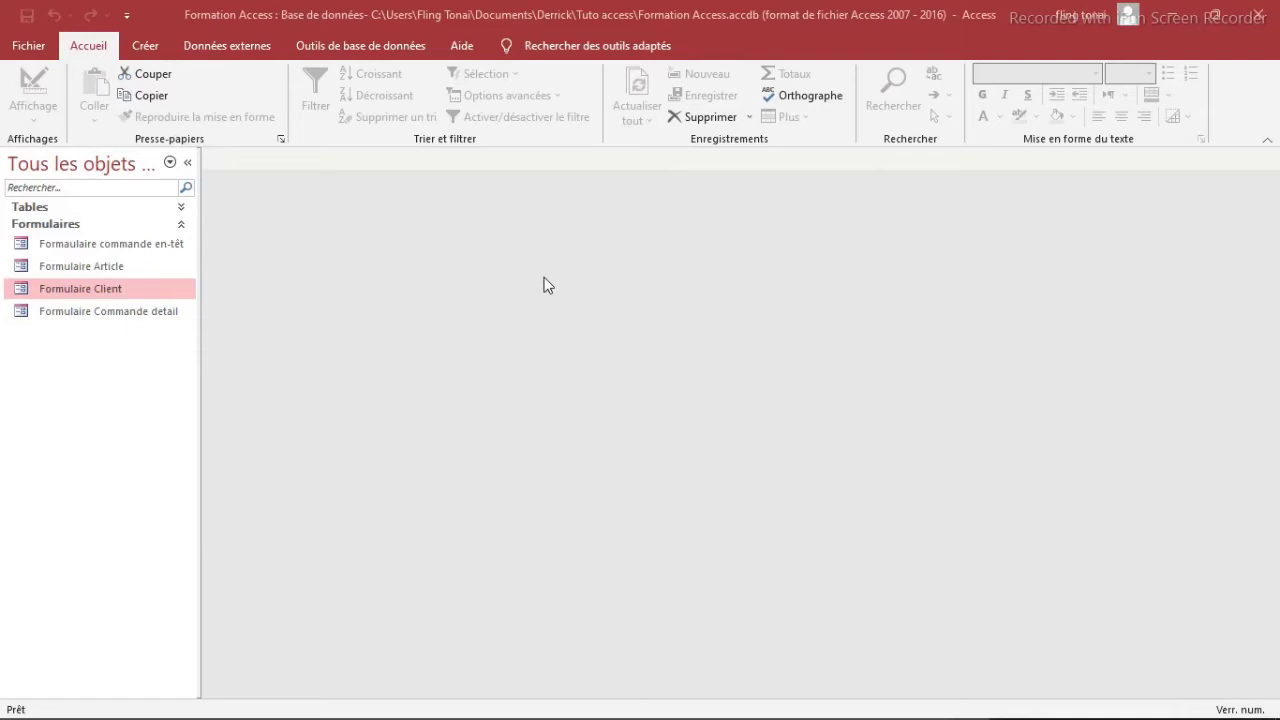
click(82, 53)
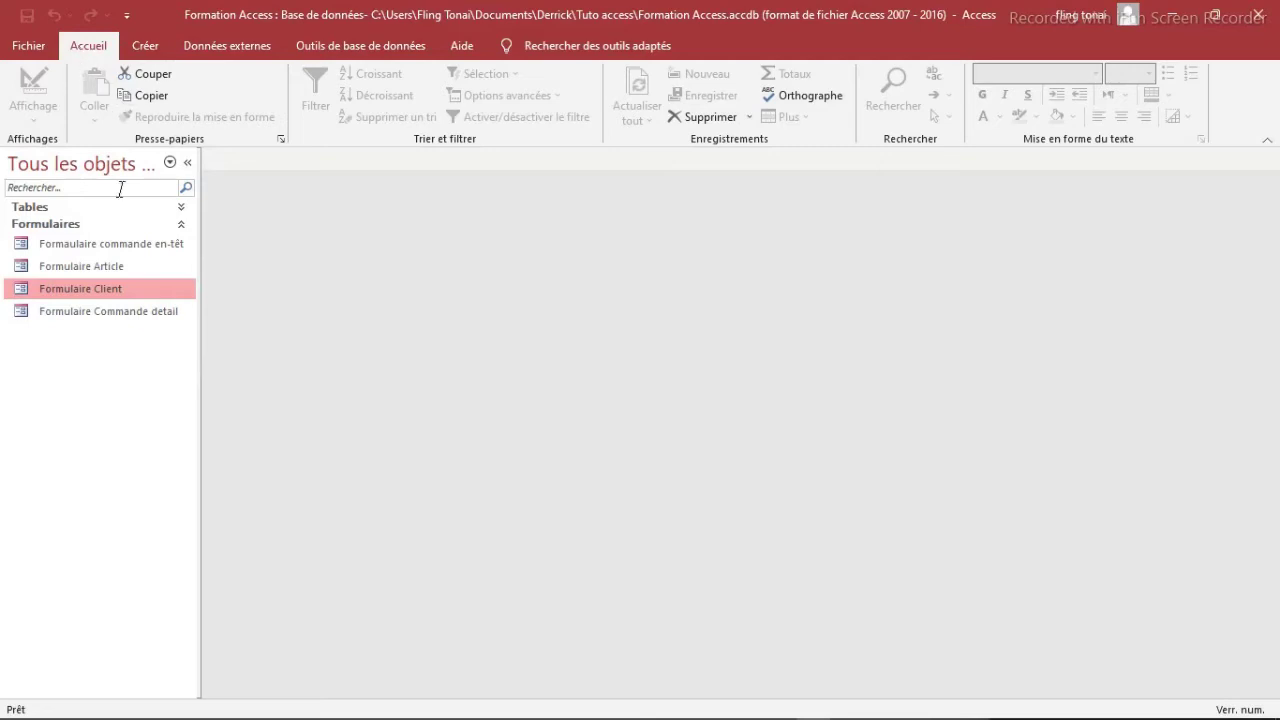
click(145, 48)
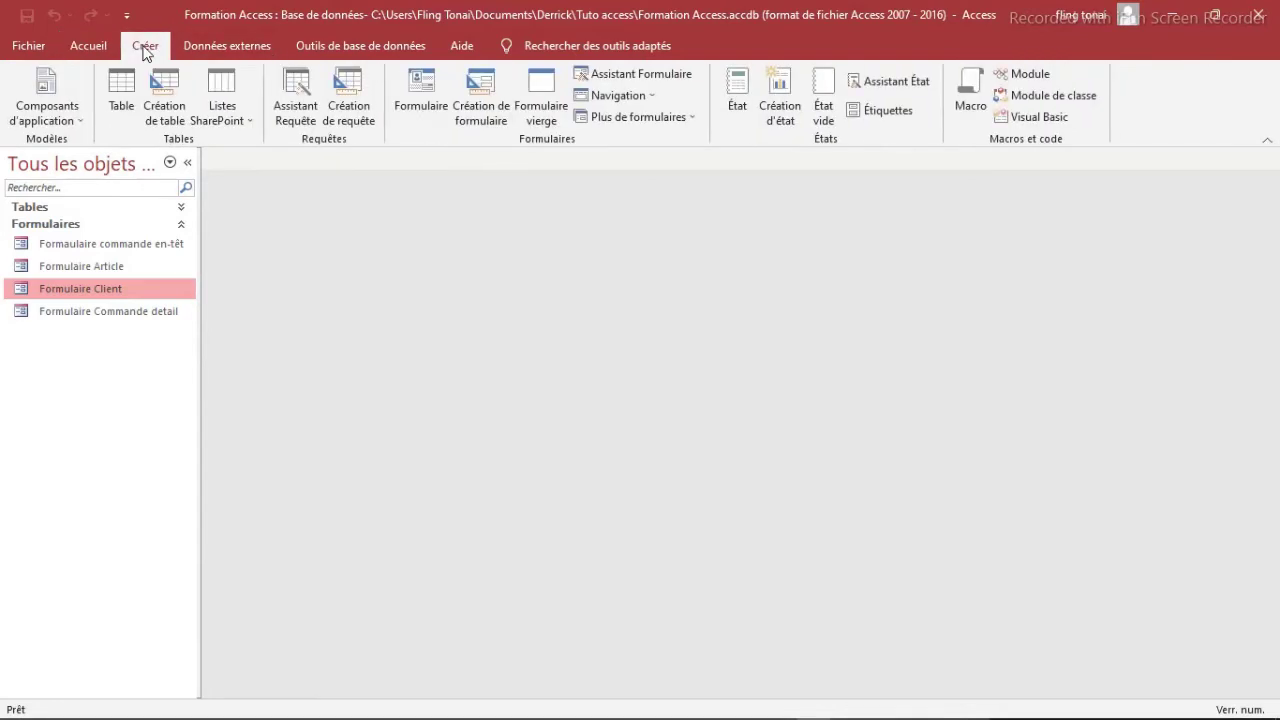
click(603, 77)
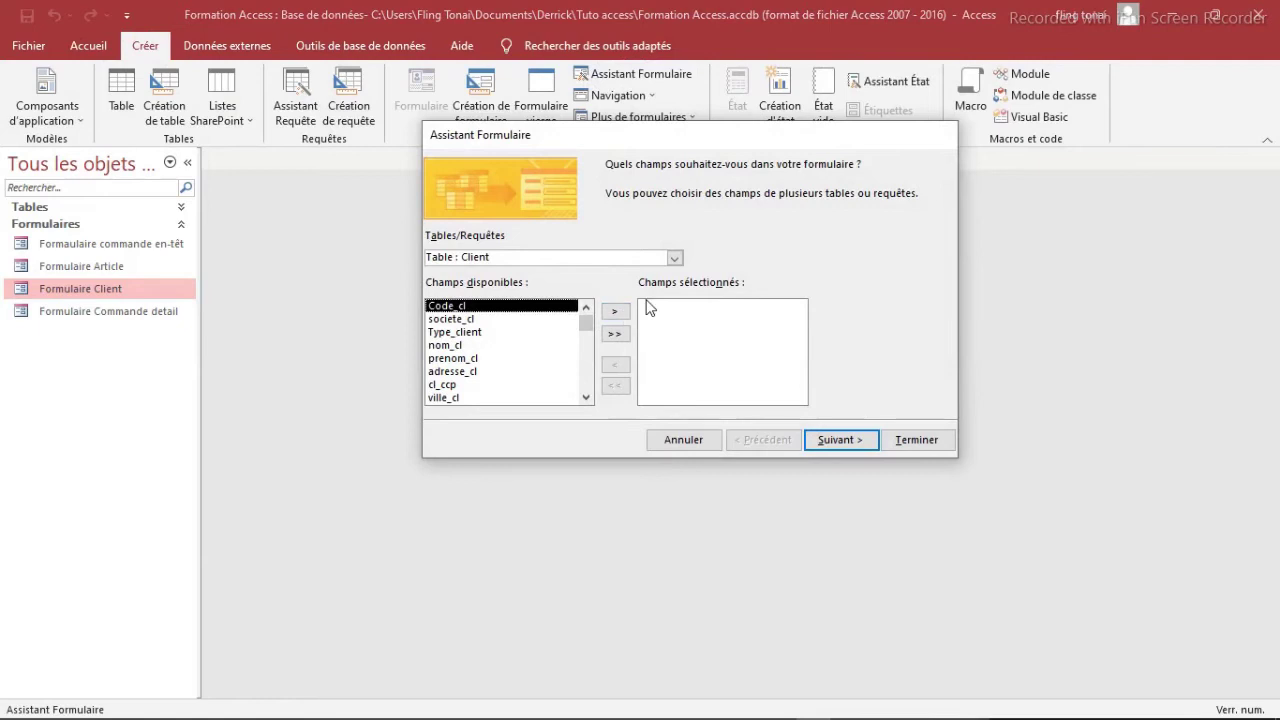
Add all fields of the Client table and all fields of the commande en-têt table to the new form.
click(675, 259)
click(675, 259)
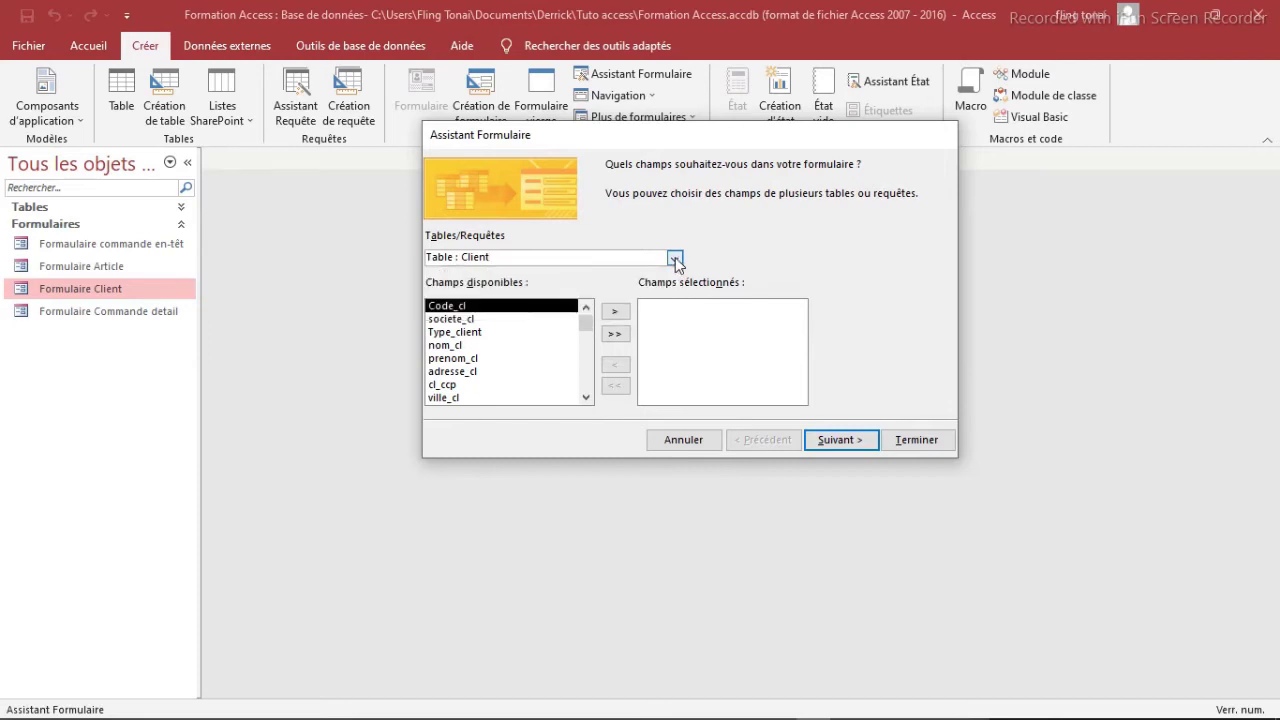
click(617, 335)
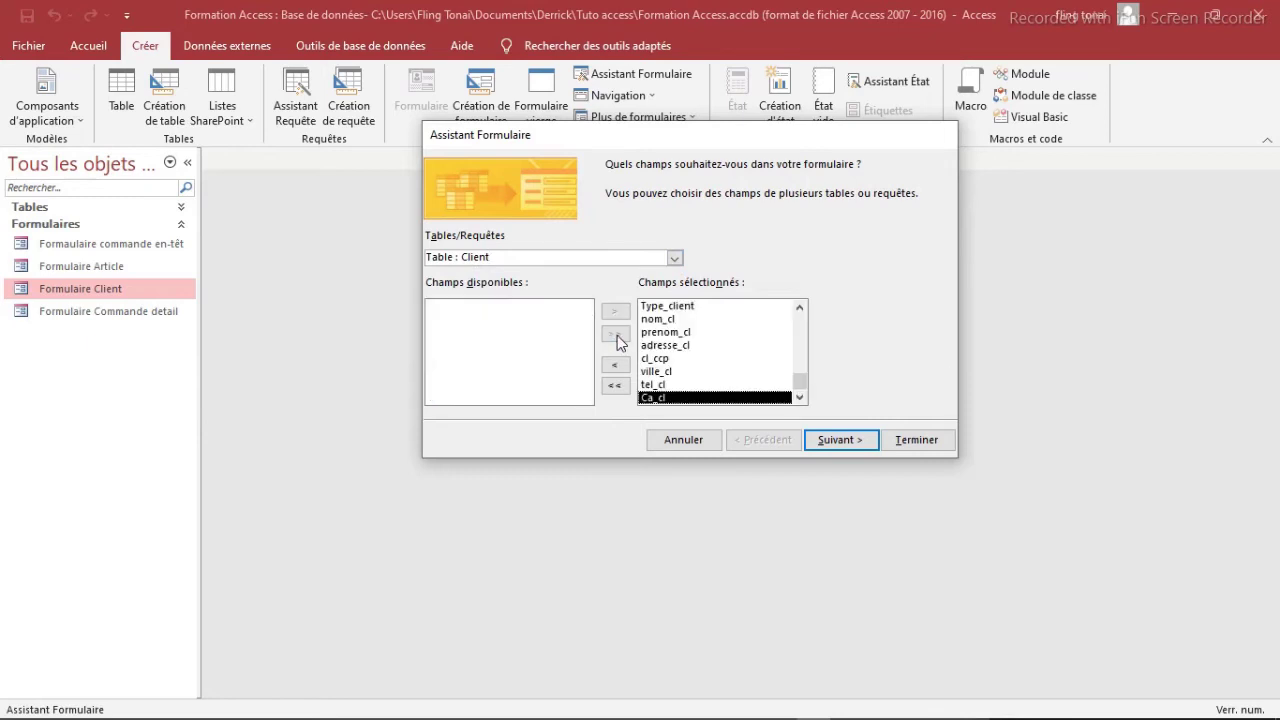
click(675, 259)
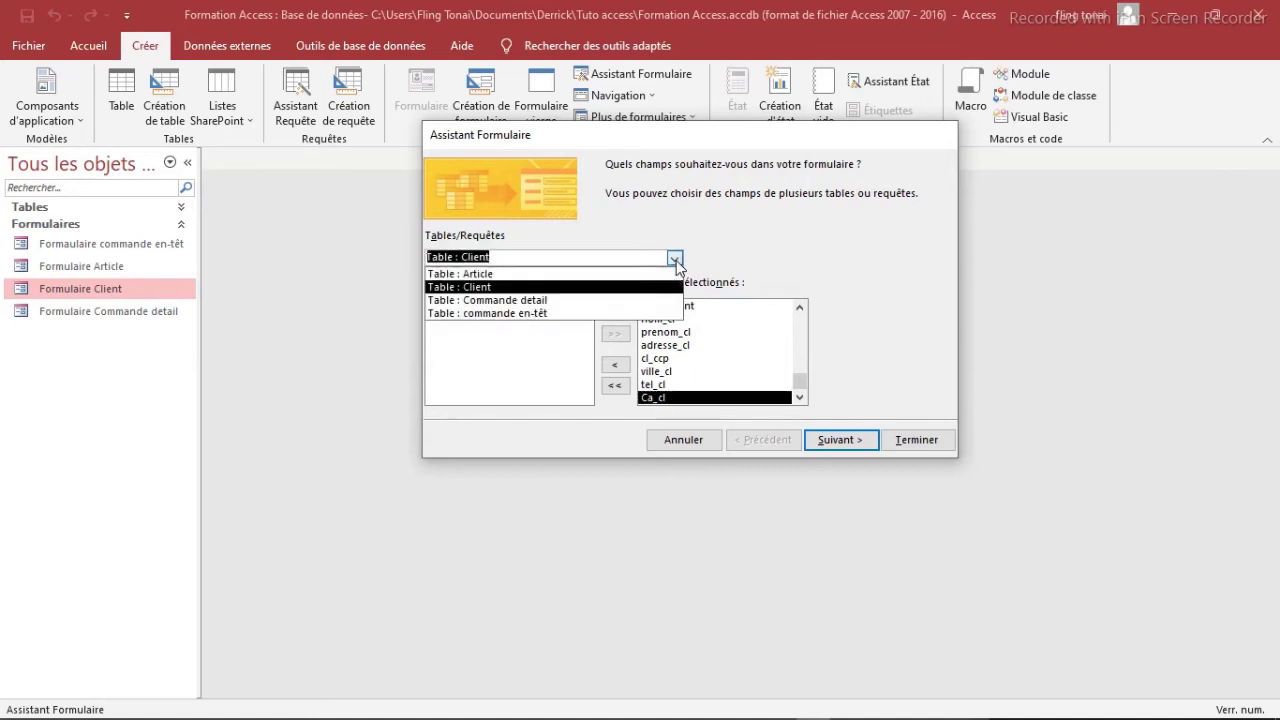
click(527, 313)
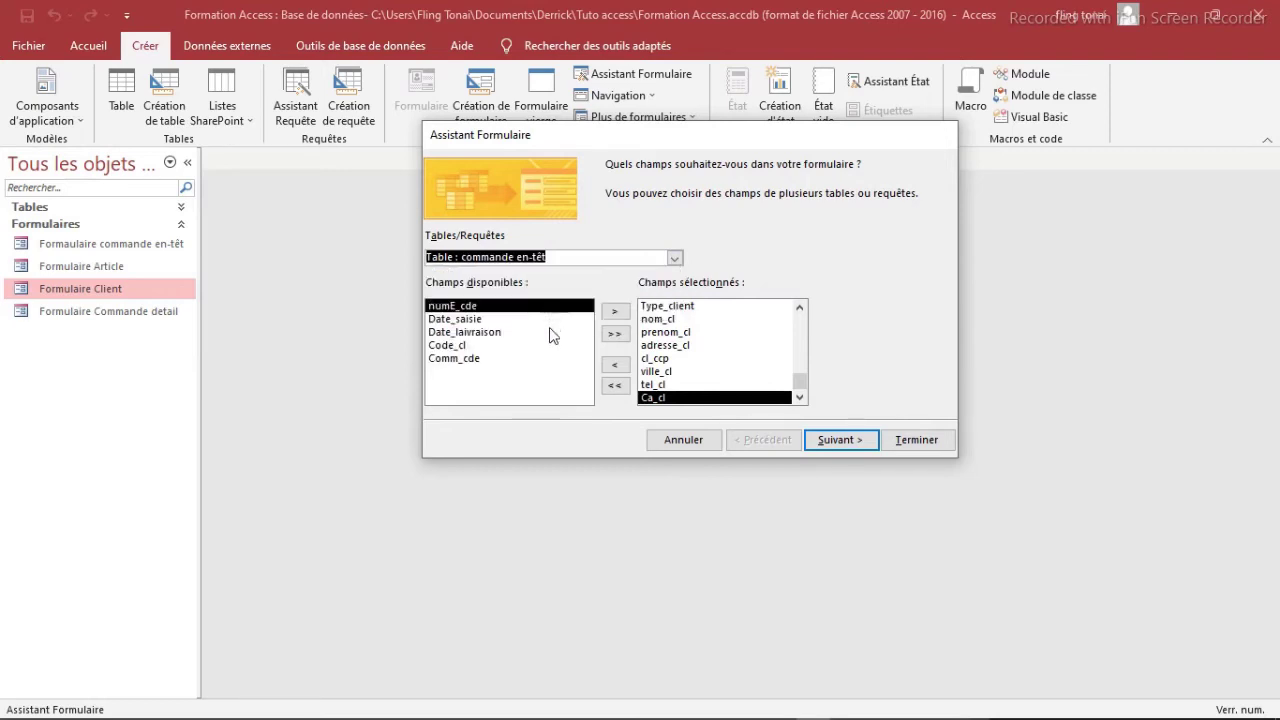
click(617, 337)
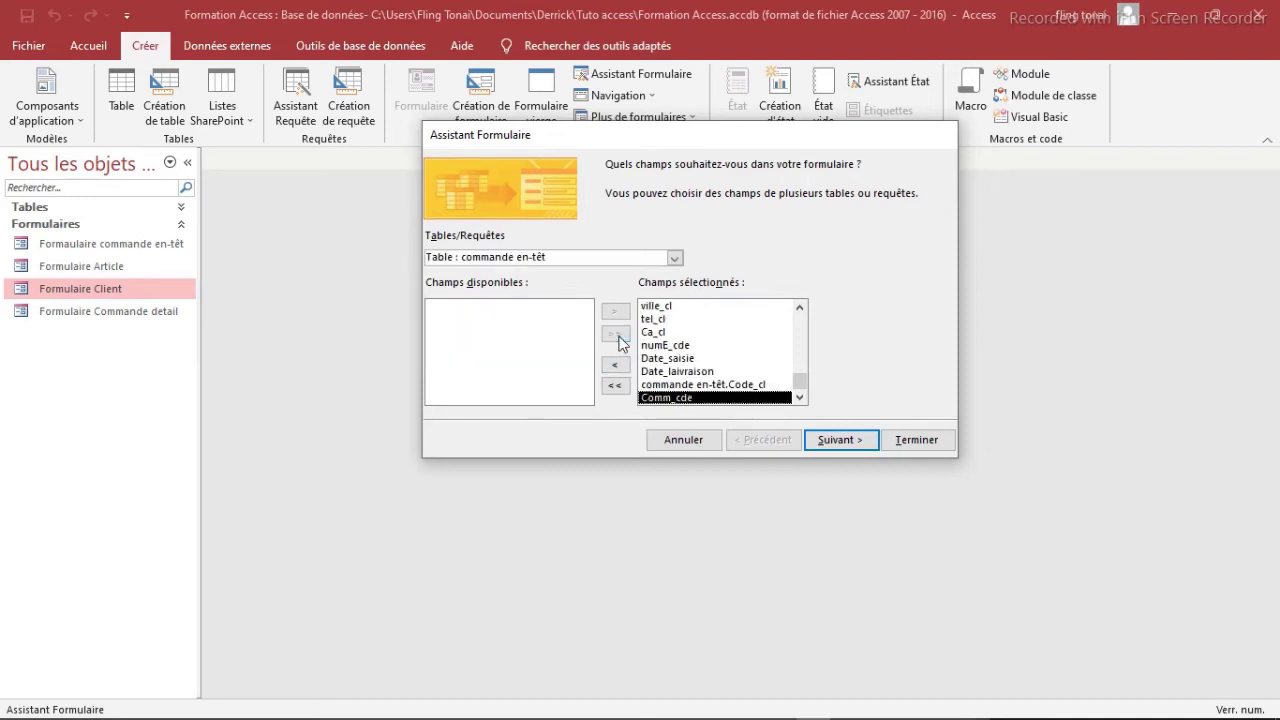
Display the data by Client as a form with a subform, using the datasheet layout (Feuille de données) for the subform.
click(840, 442)
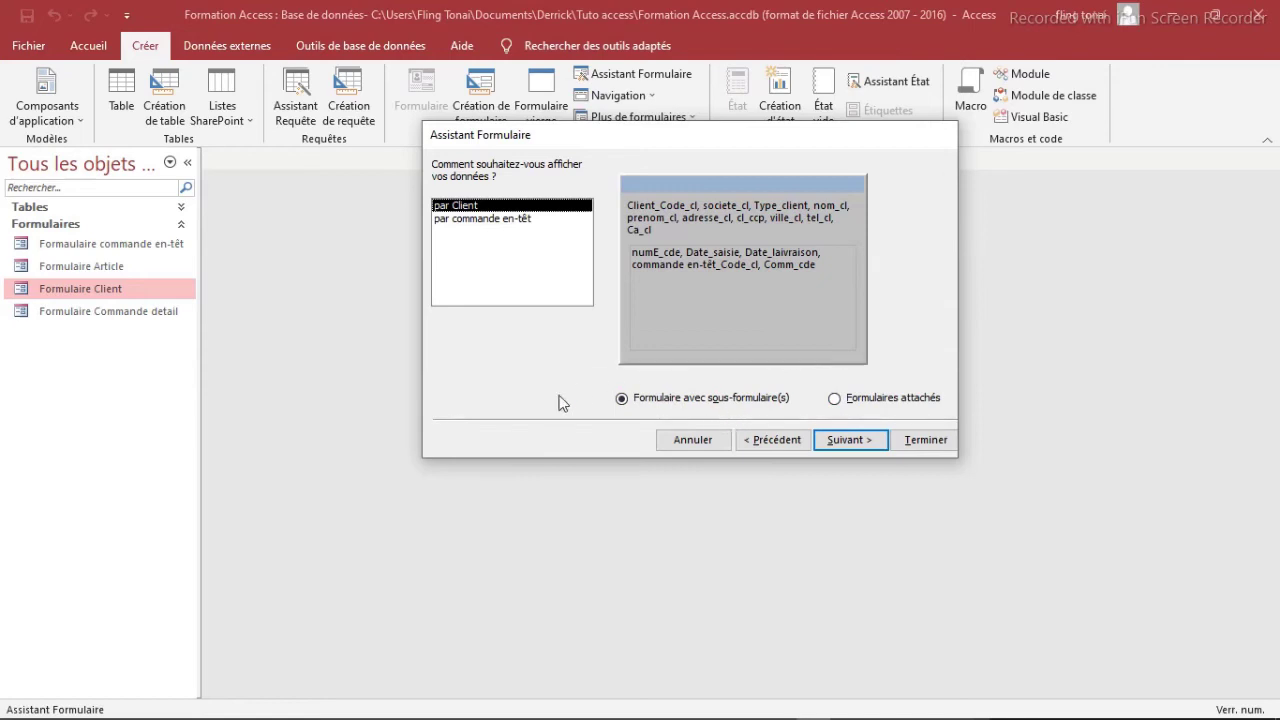
click(623, 400)
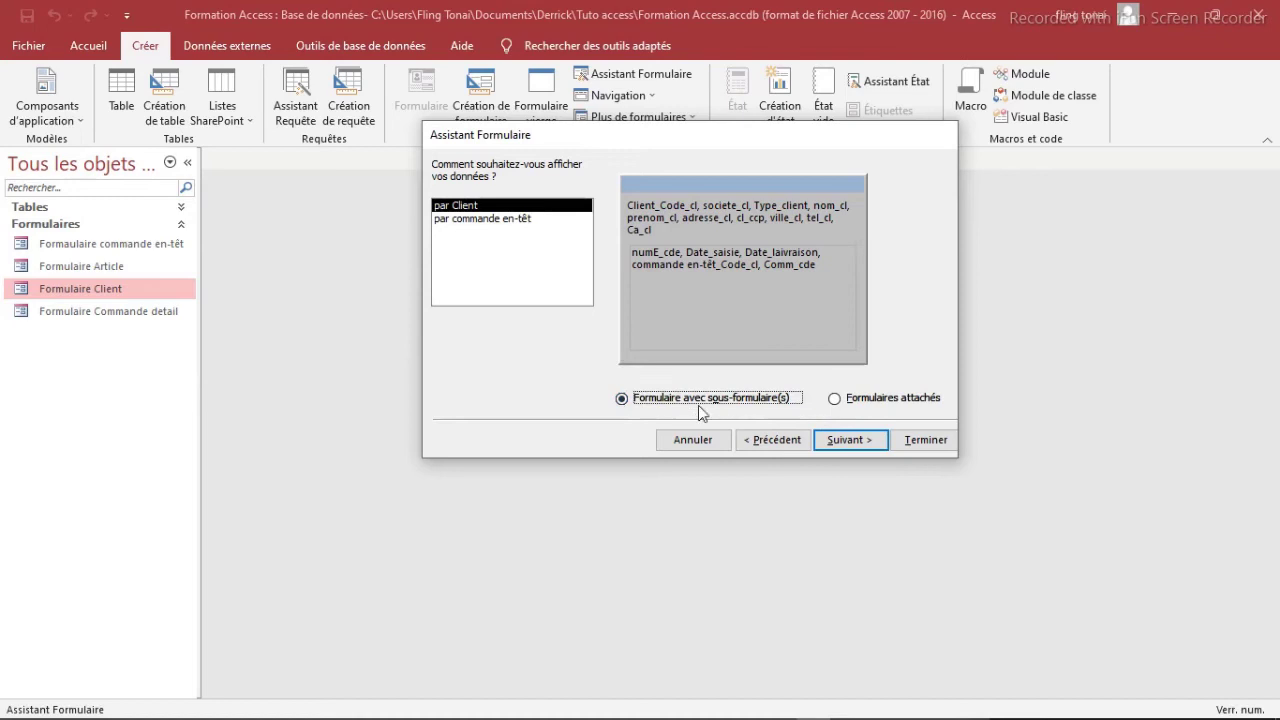
click(842, 445)
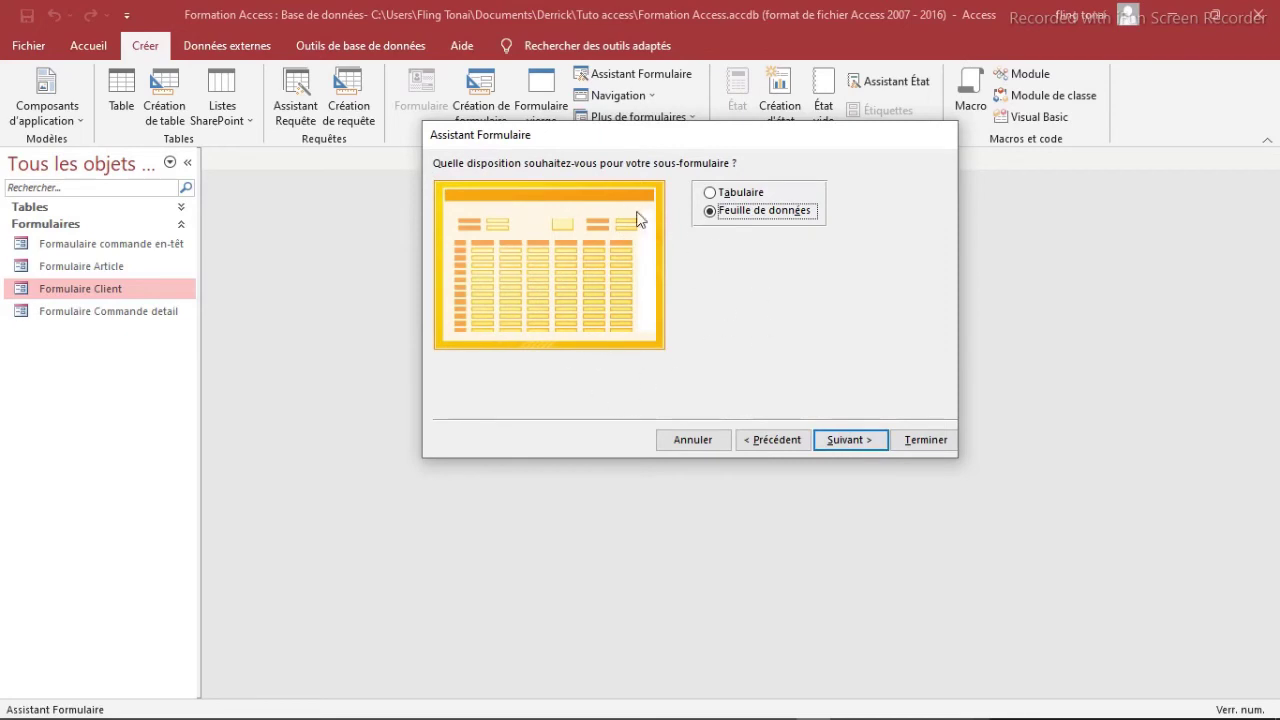
click(847, 441)
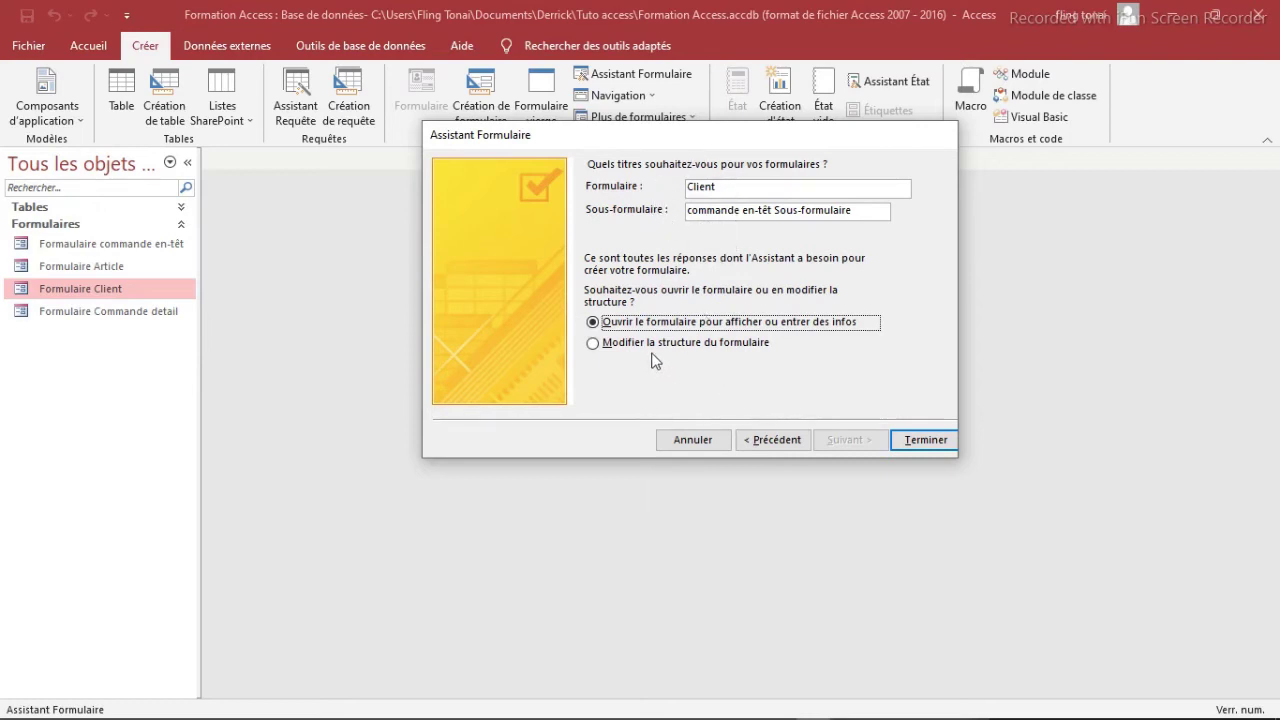
Create the forms with the titles Client and commande en-têt Sous-formulaire, opening the main form to view or enter data.
click(593, 345)
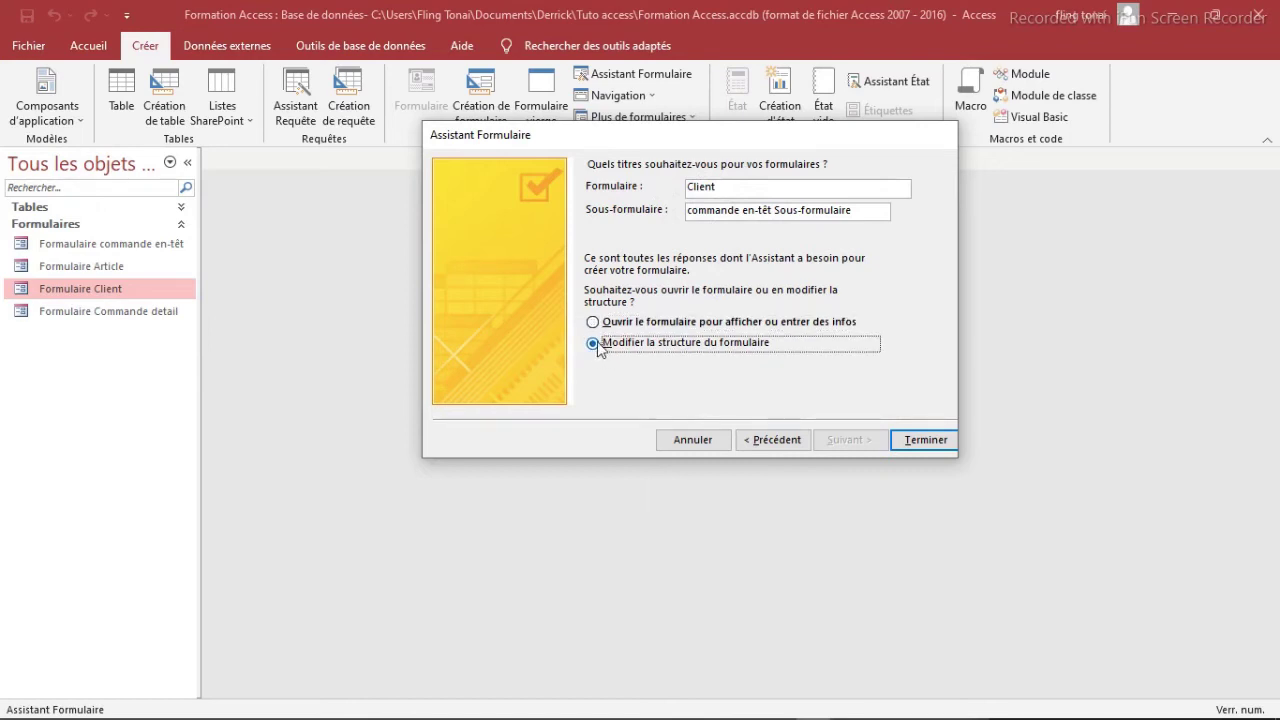
click(594, 324)
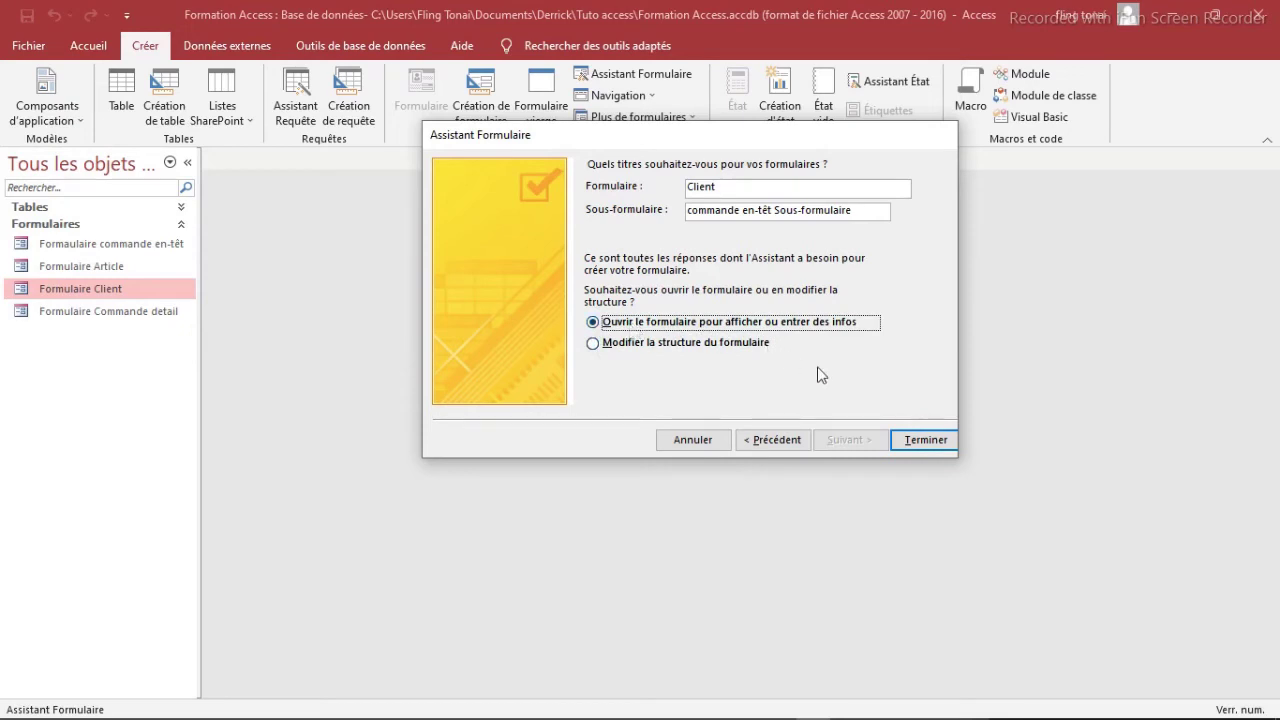
click(917, 444)
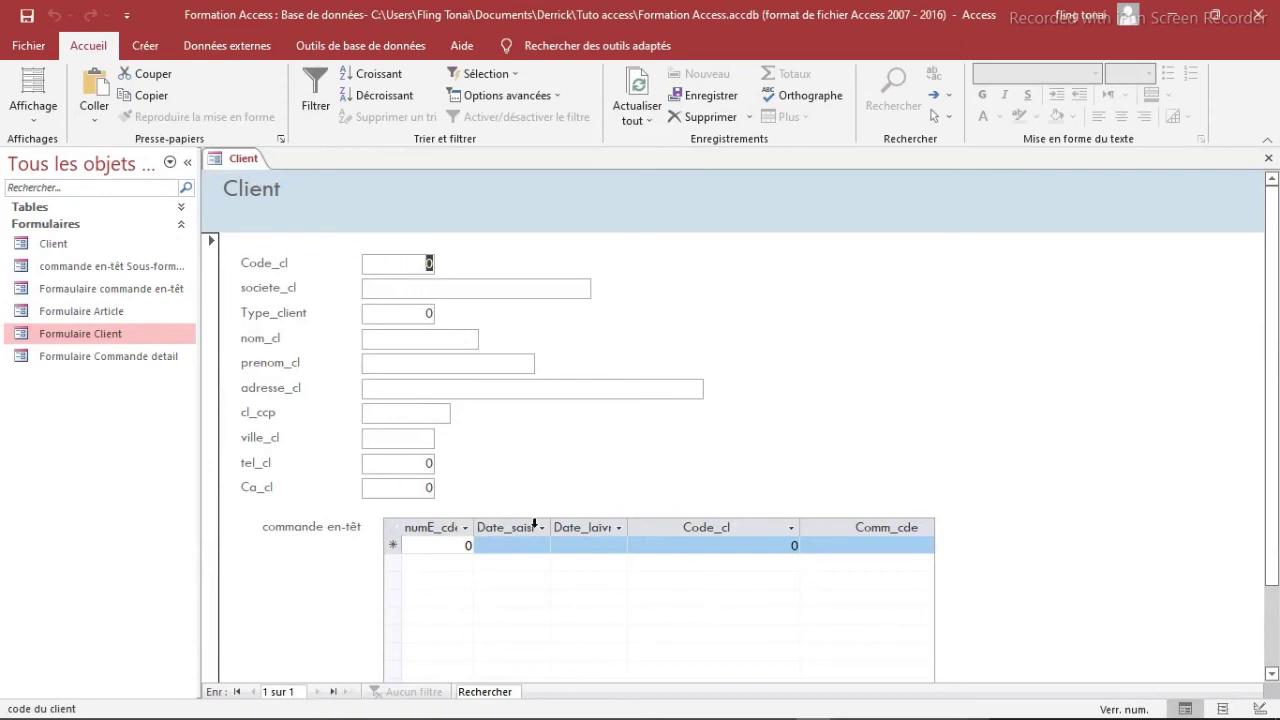
scroll(585, 445, down, 3)
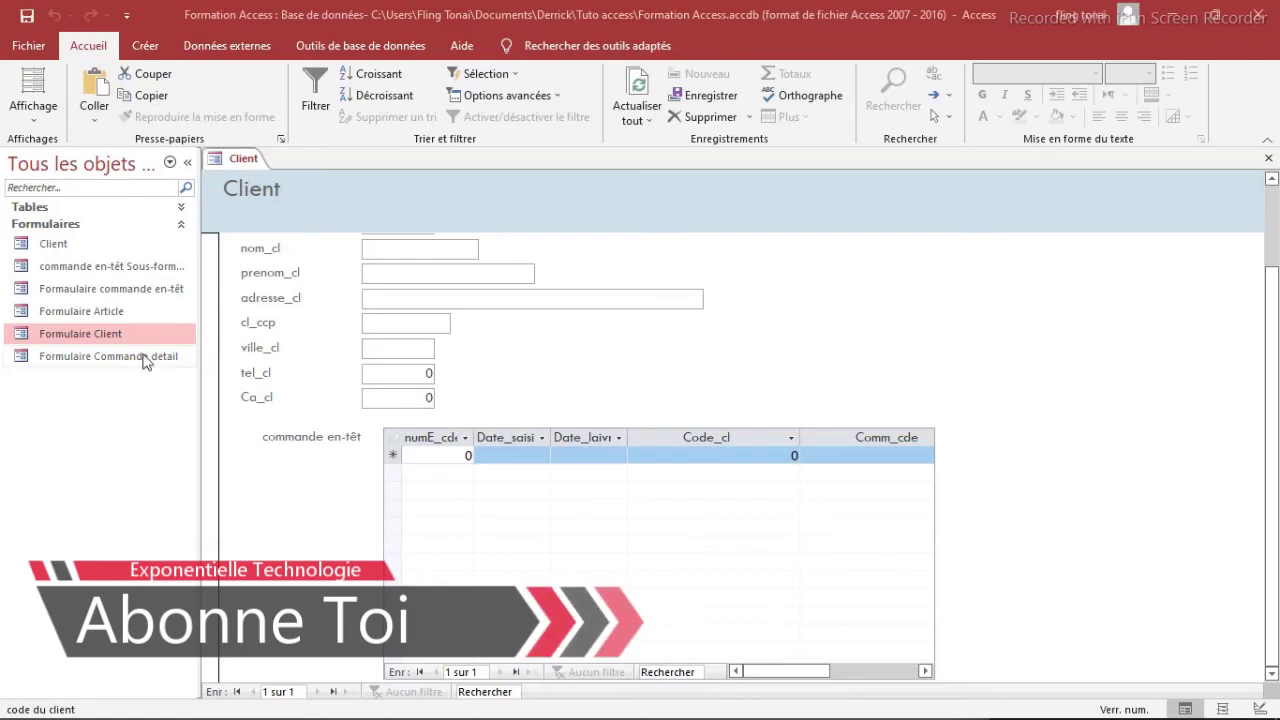
Open the existing Formulaire Article form in Design view.
click(109, 313)
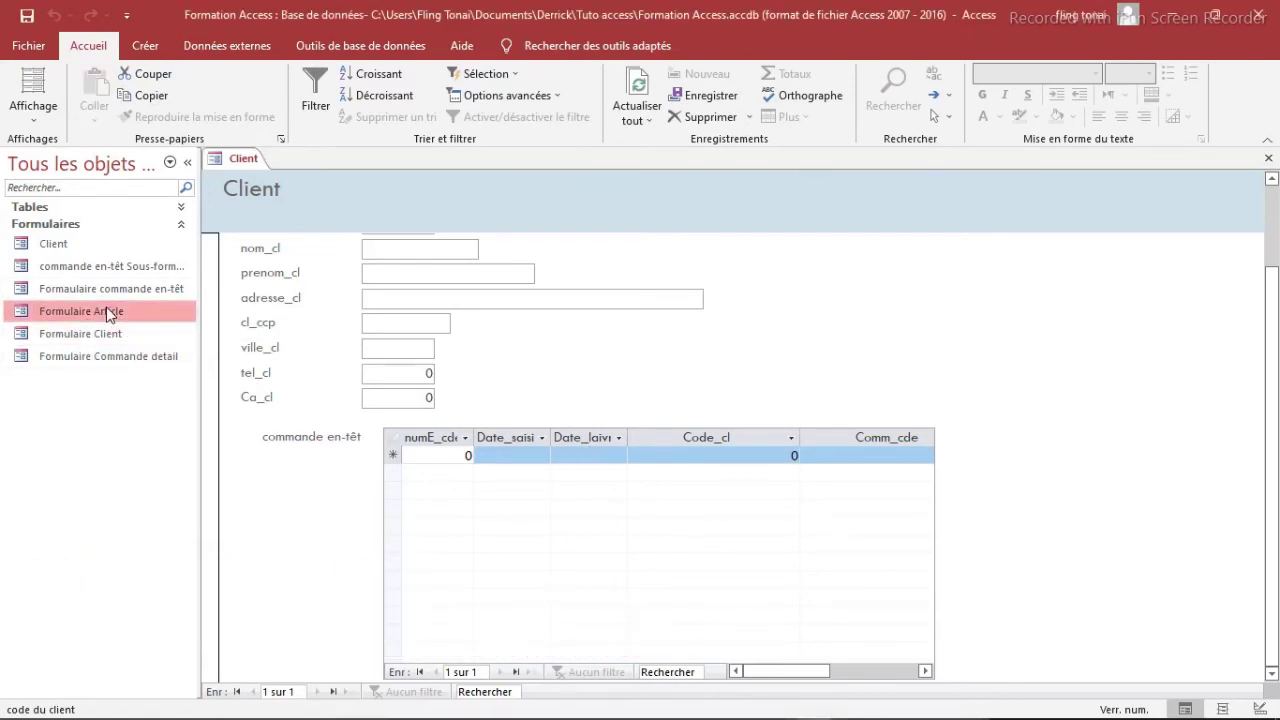
right_click(109, 313)
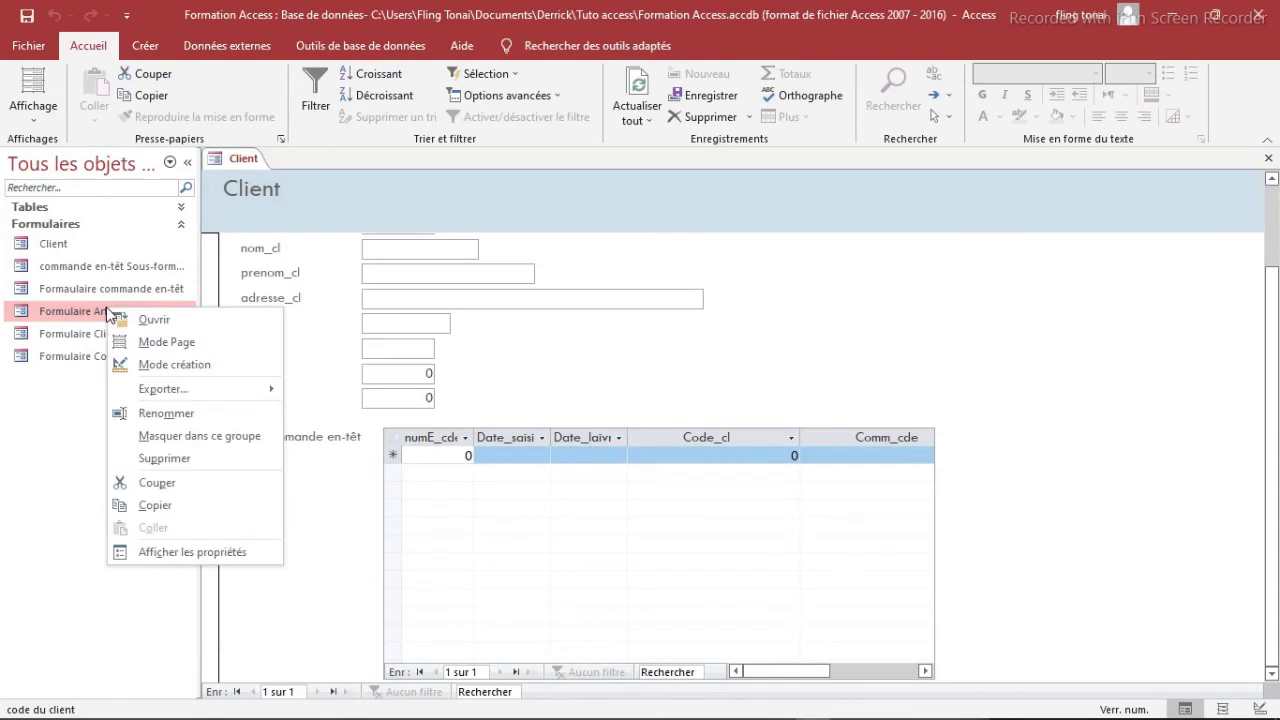
click(174, 365)
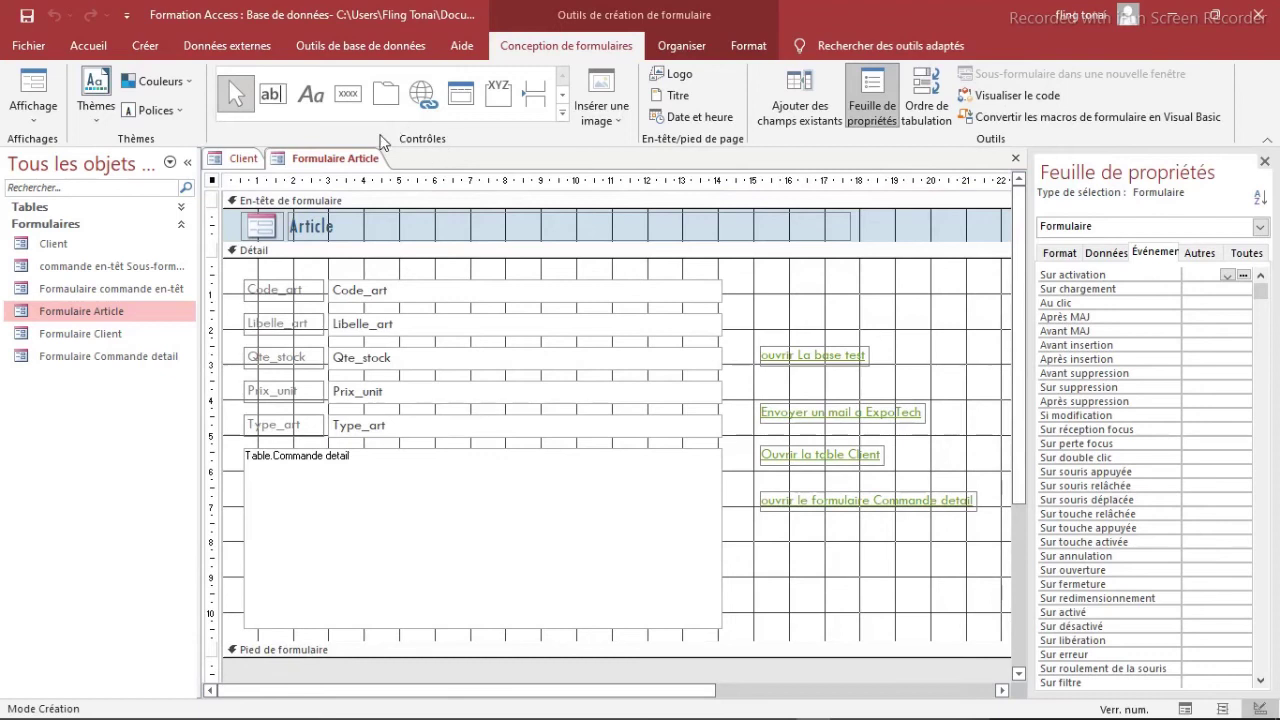
Draw a subform control about 7 cm wide and 3 cm high beneath the "ouvrir le formulaire Commande detail" link in the Détail section.
click(561, 116)
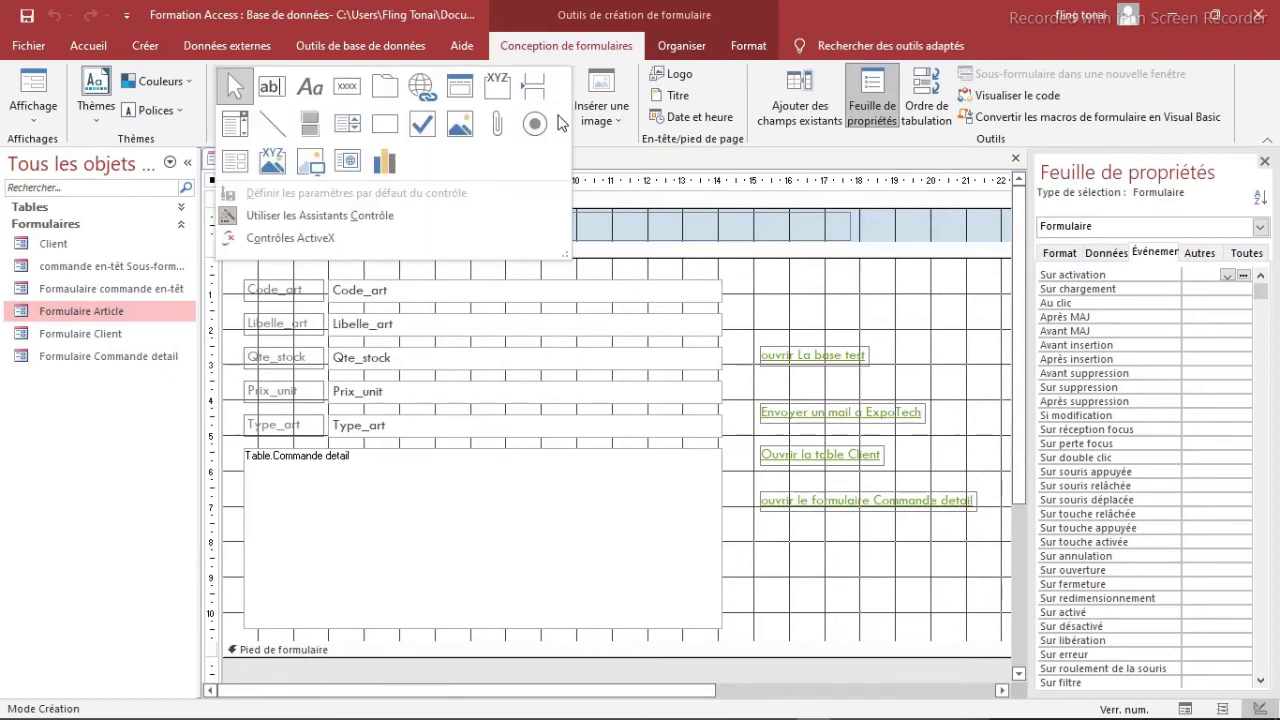
click(237, 167)
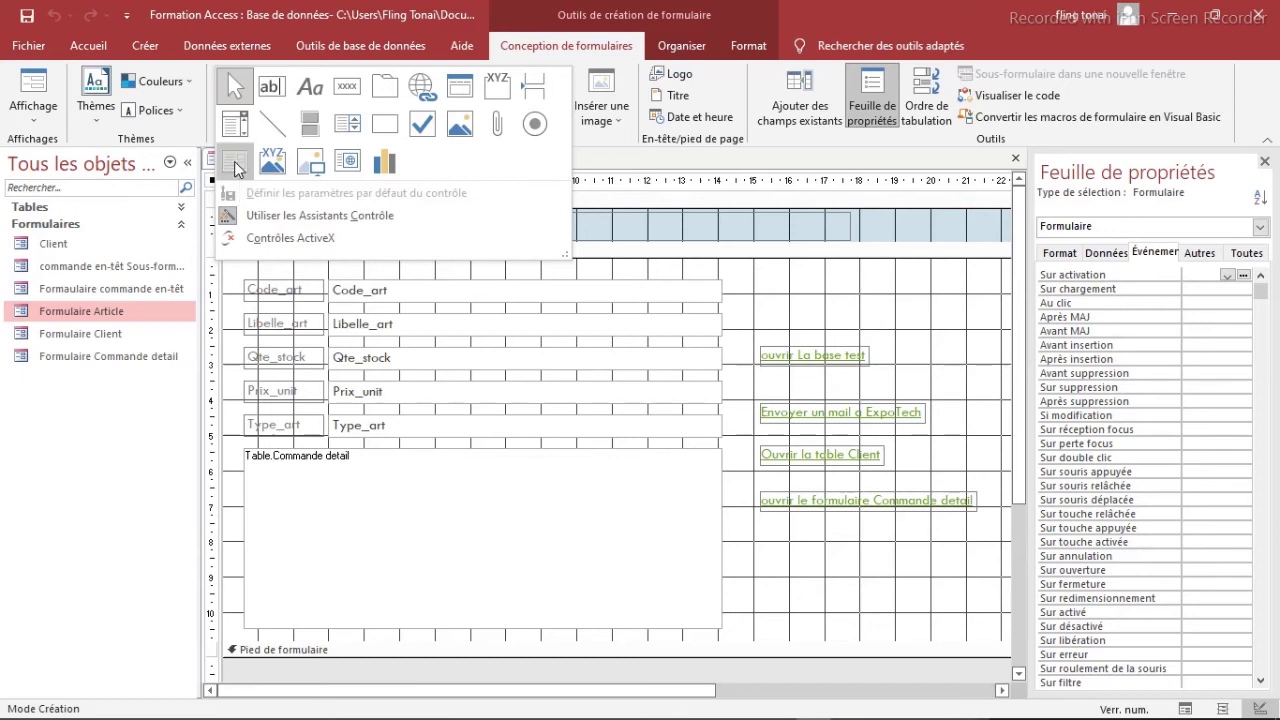
drag(1021, 437, 1020, 519)
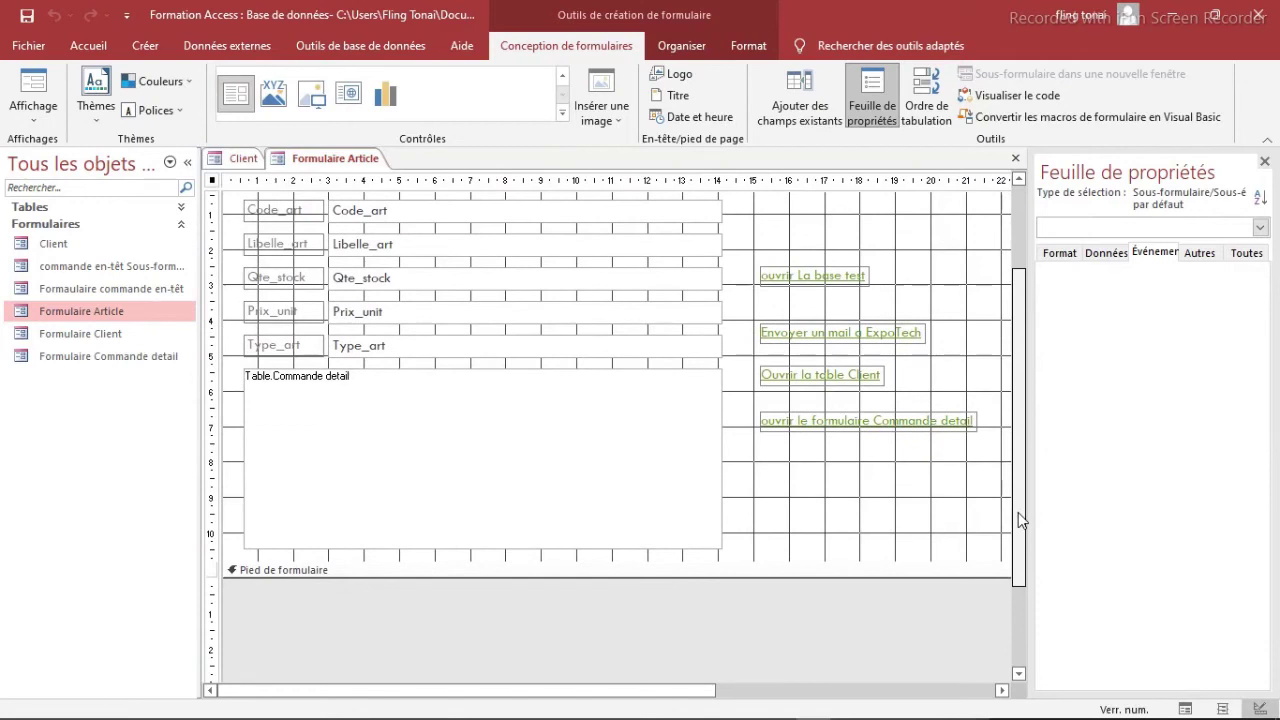
drag(1018, 512, 1018, 512)
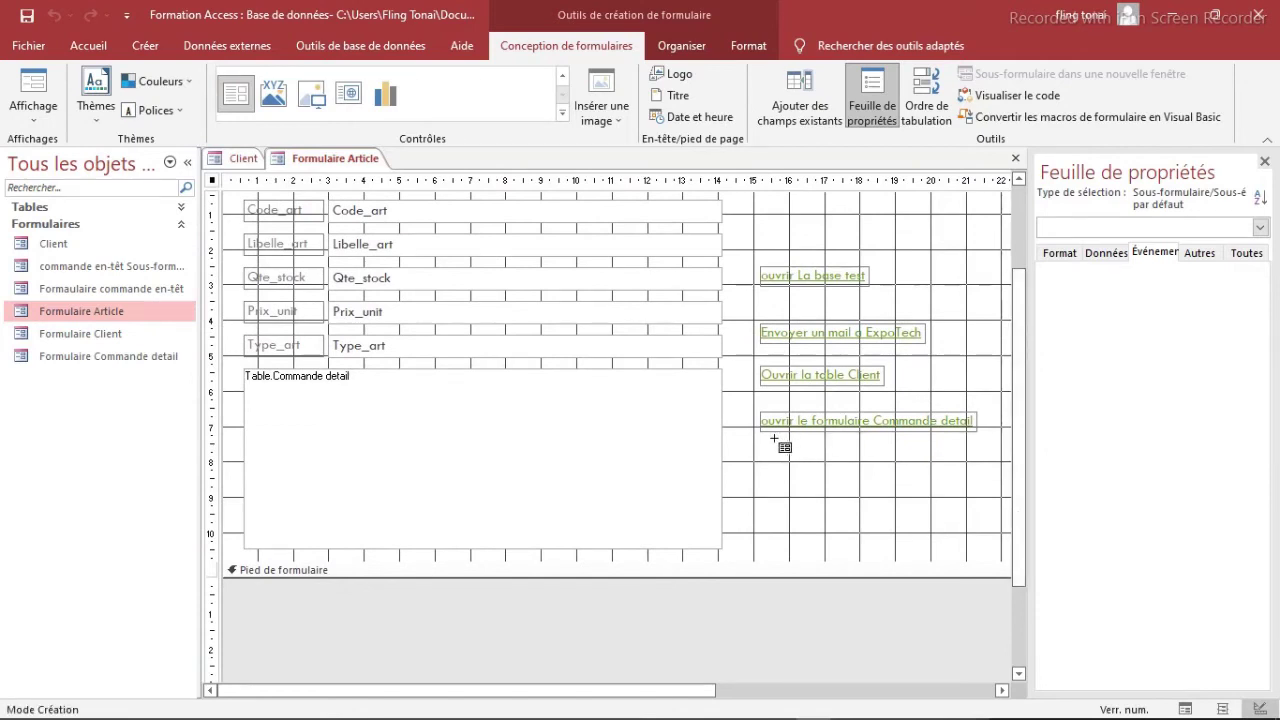
drag(757, 443, 996, 549)
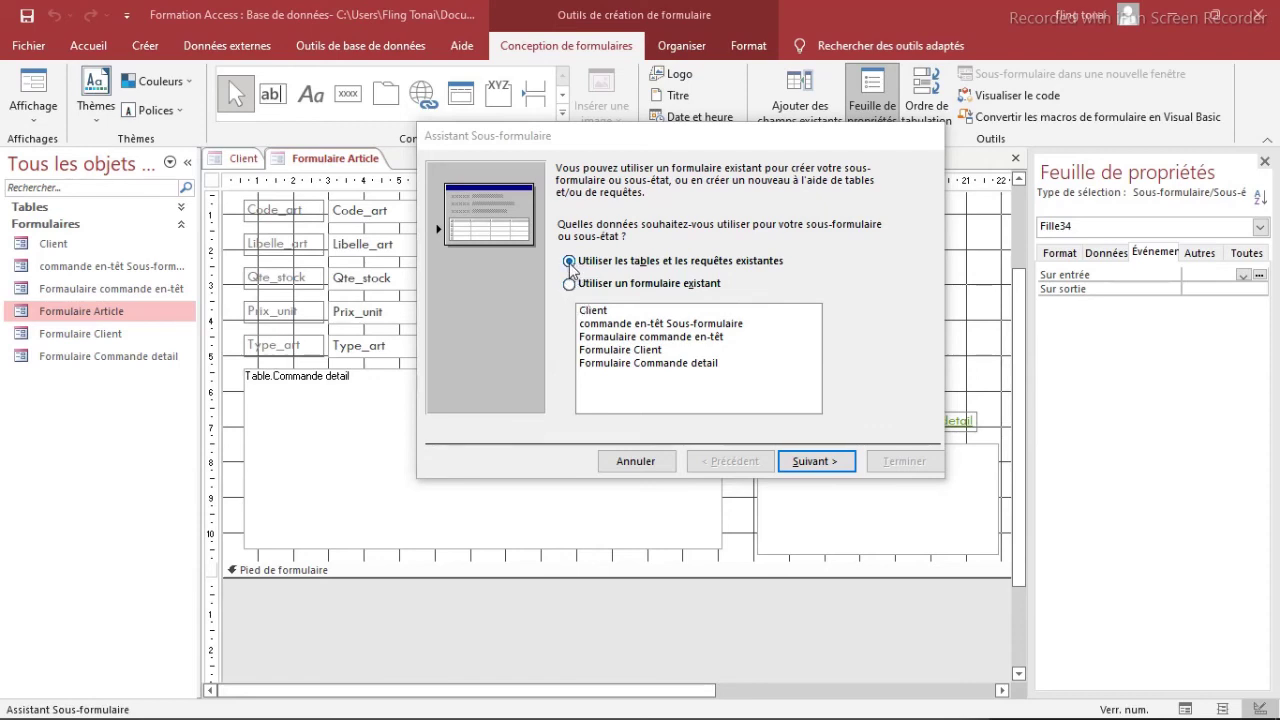
Base the subform on existing tables and queries, including all fields of the Commande detail table.
click(809, 462)
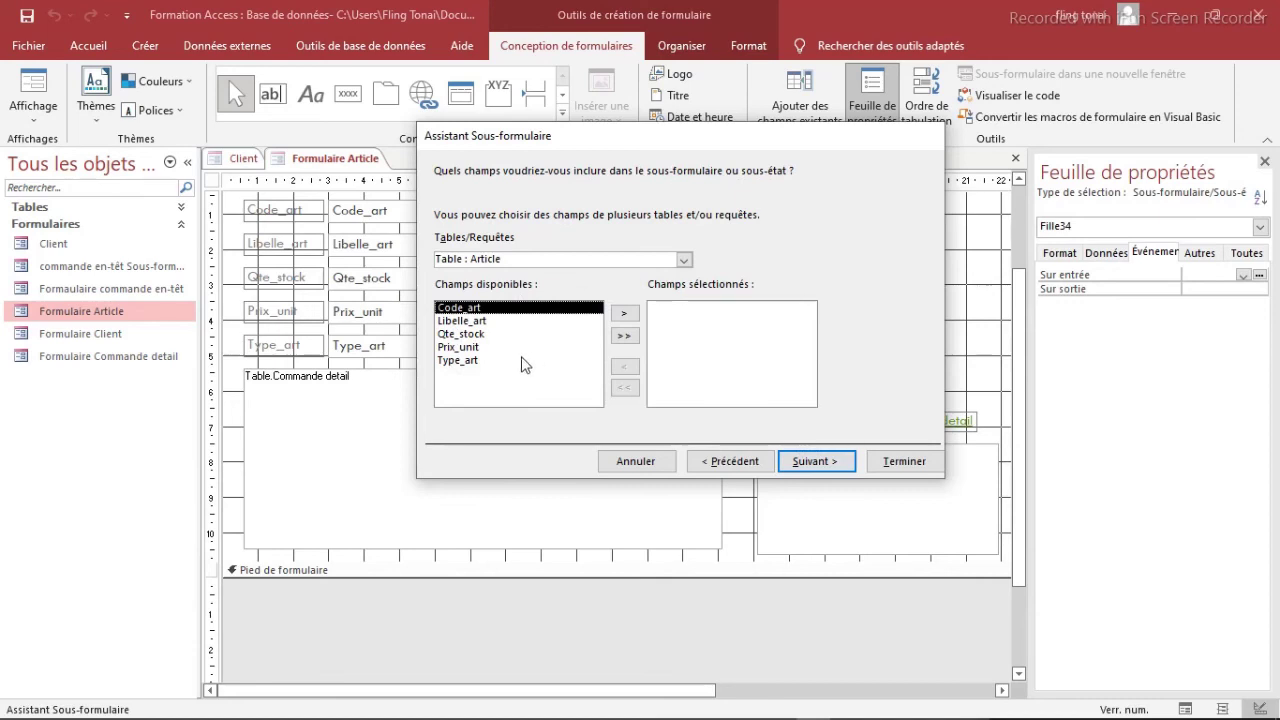
click(684, 260)
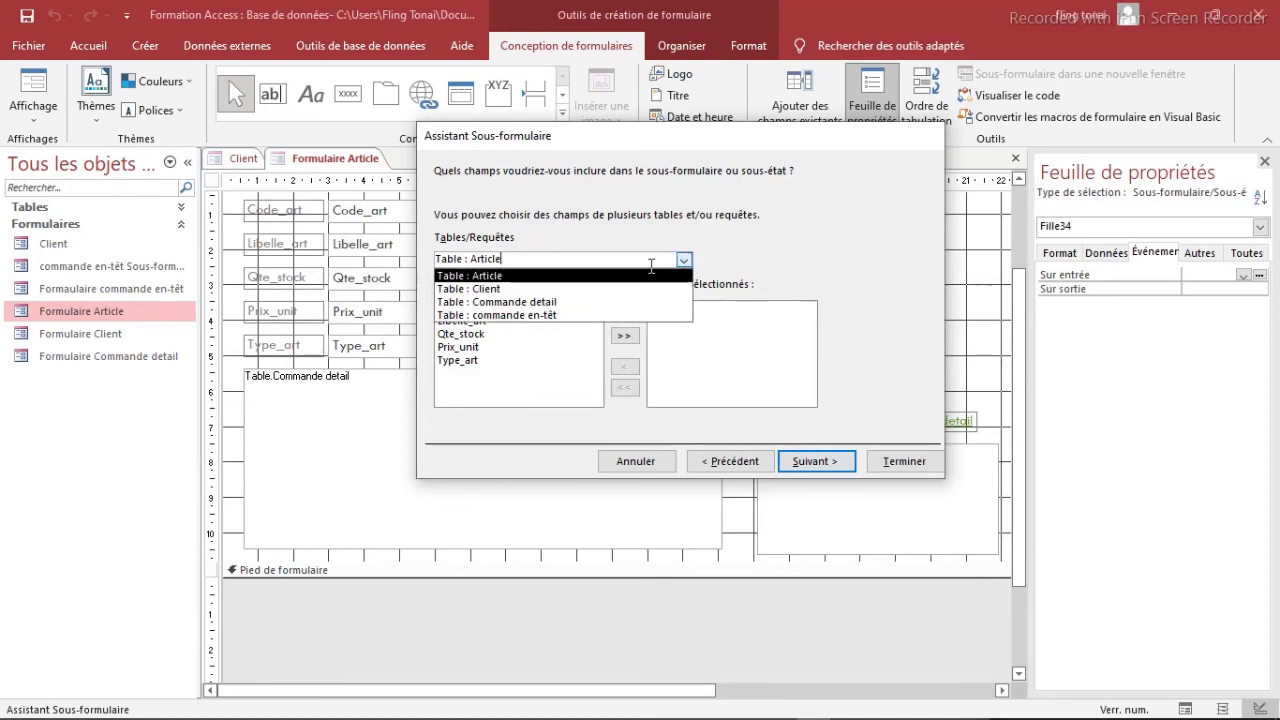
click(549, 303)
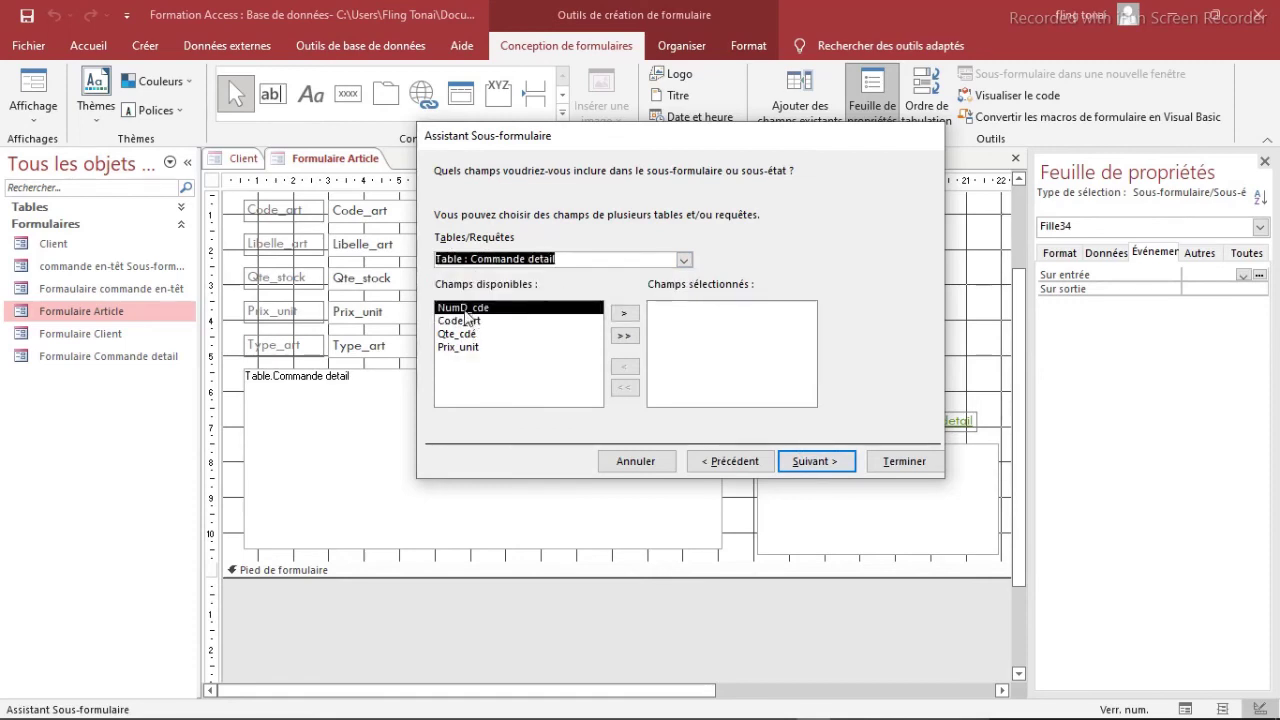
click(624, 337)
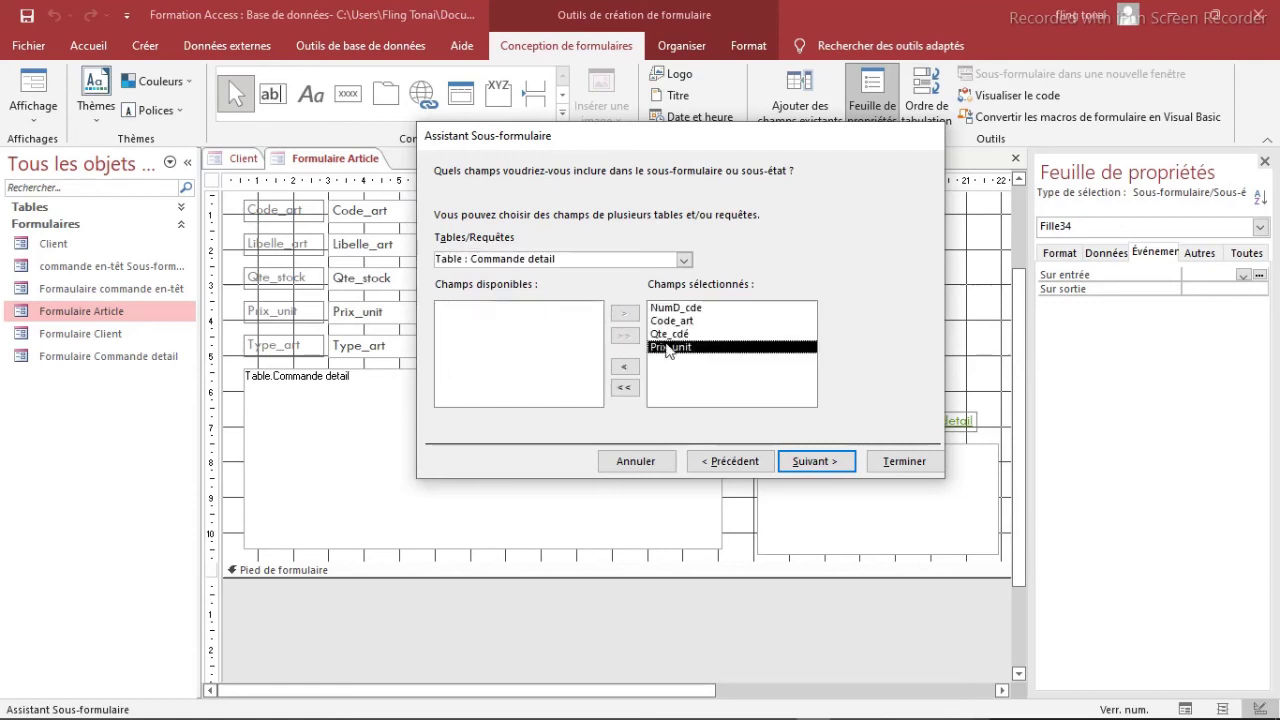
click(815, 466)
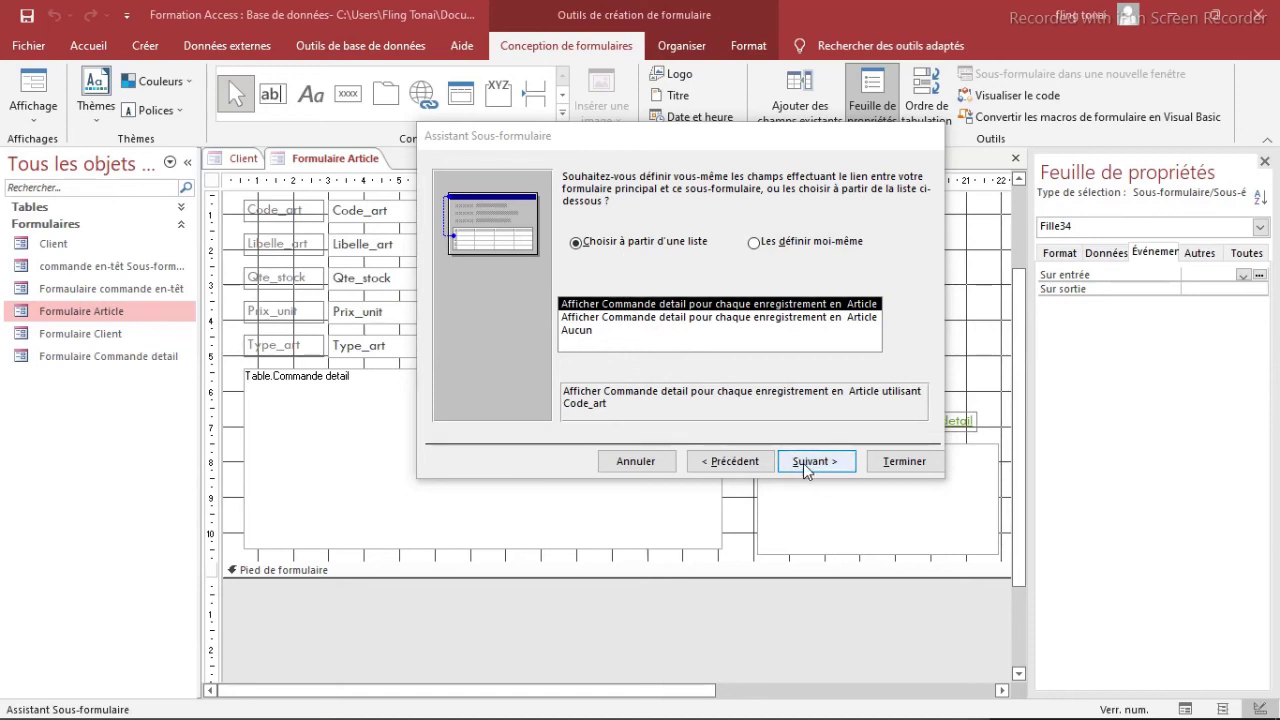
click(754, 243)
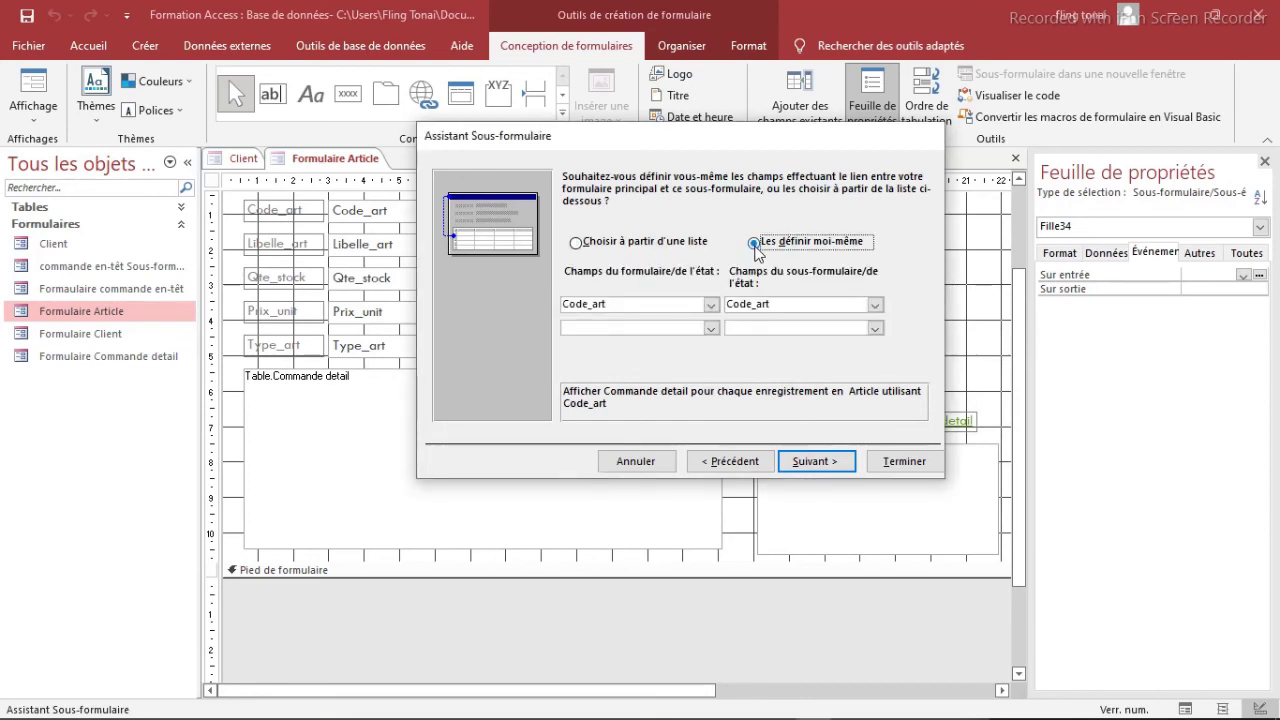
click(704, 309)
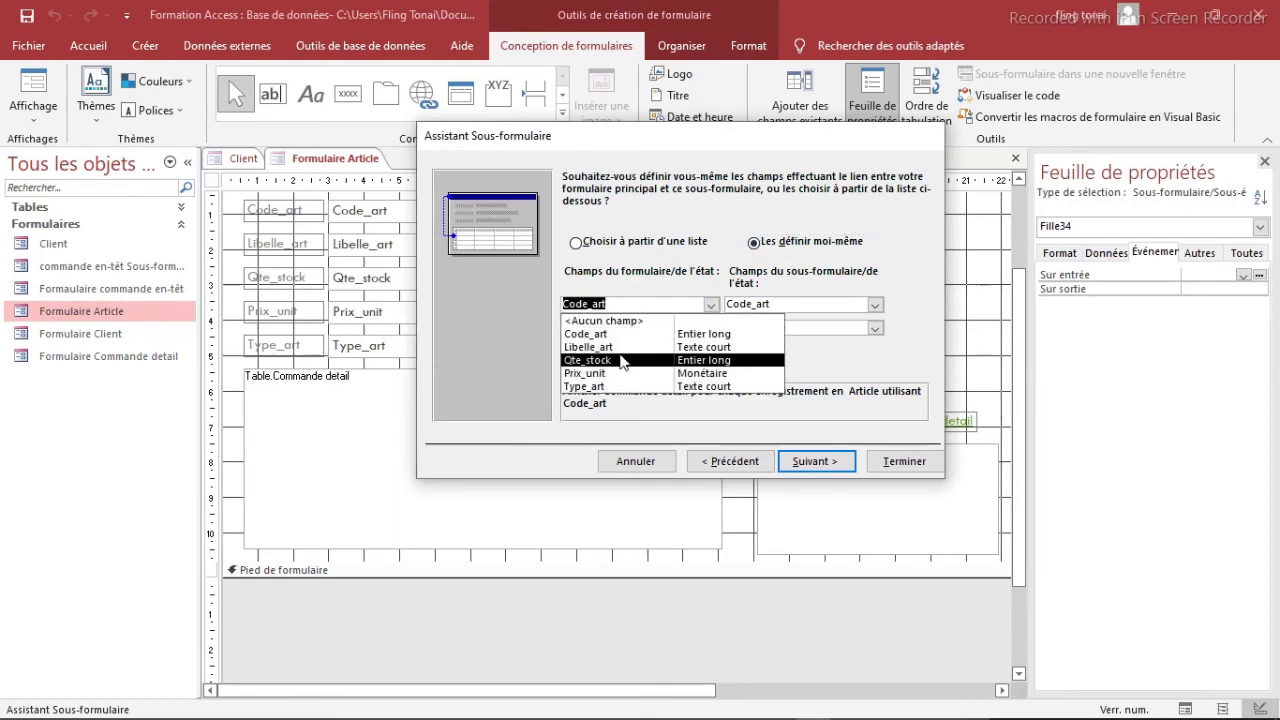
click(876, 305)
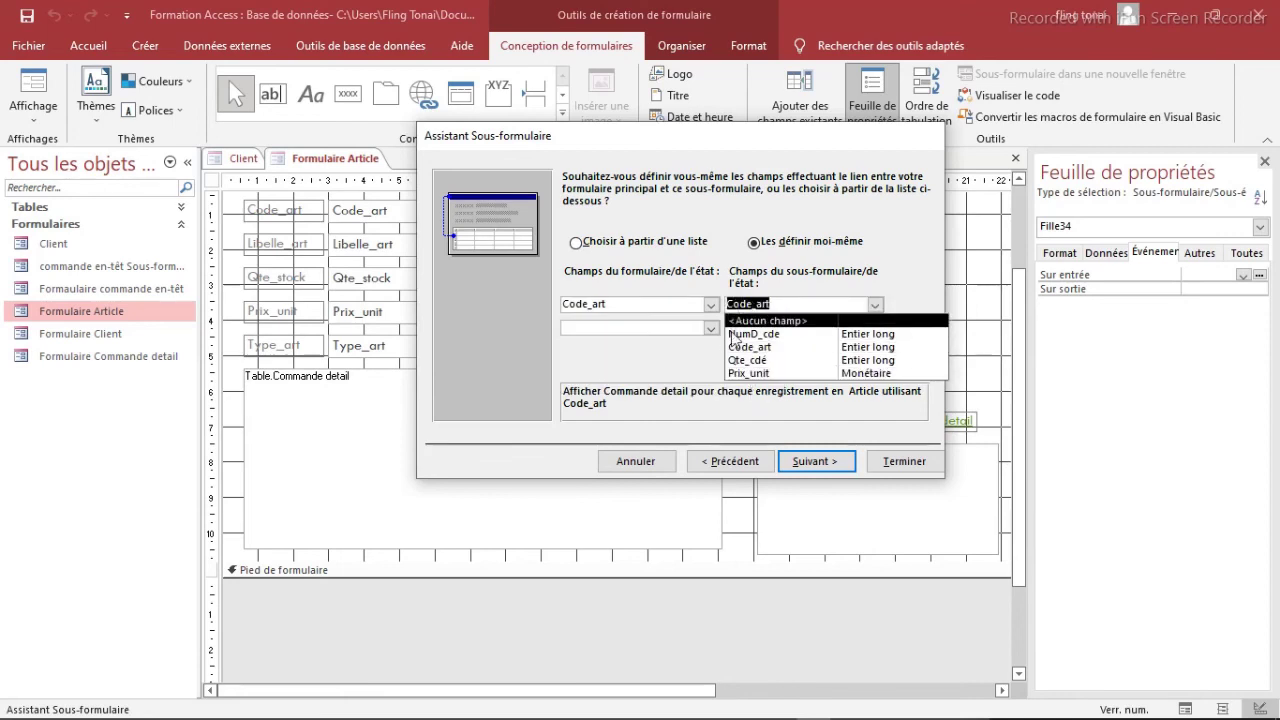
Link the subform by choosing from the list, showing Commande detail for each Article record using Code_art.
click(577, 246)
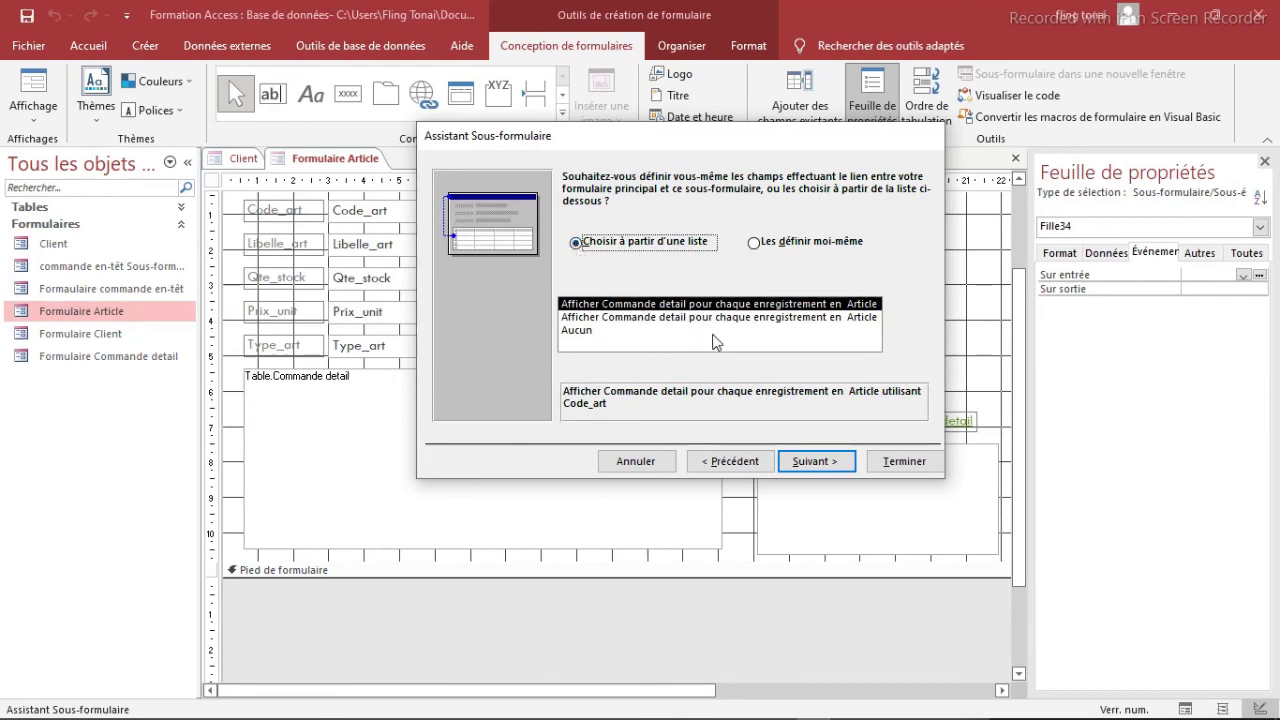
click(819, 463)
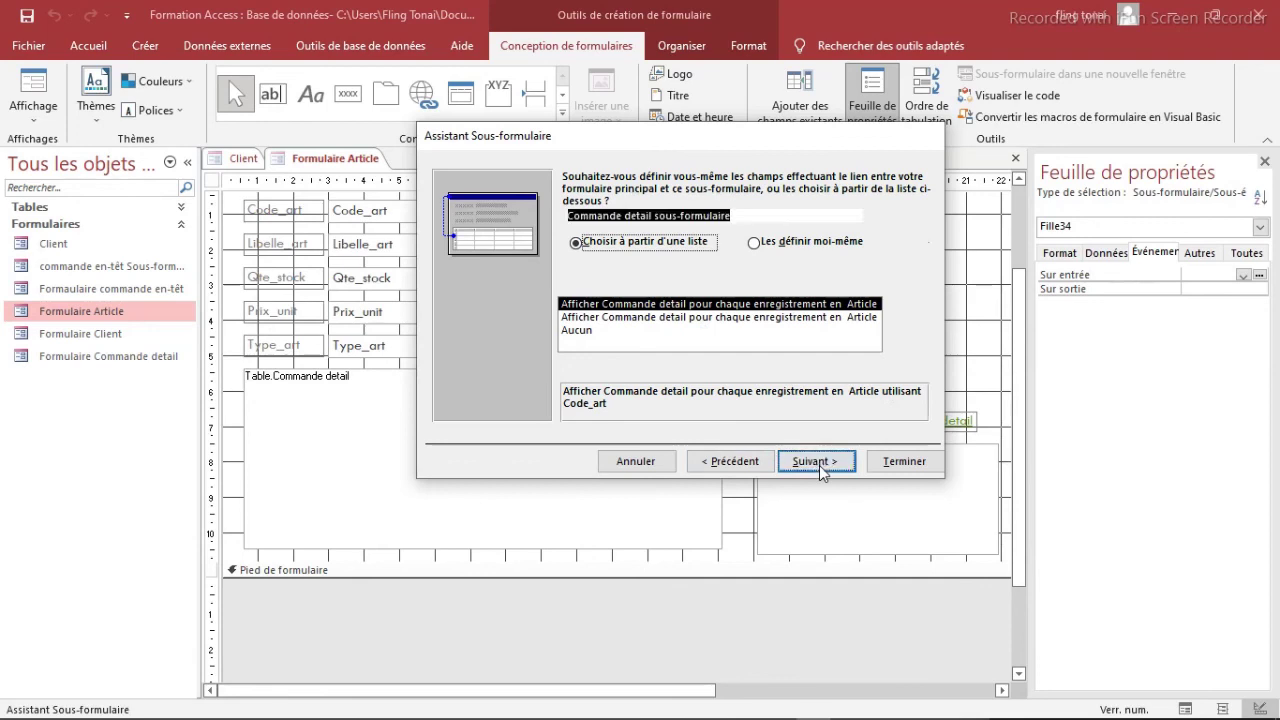
Finish creating the Commande detail subform with the suggested name and lengthen the form's Détail section to make room beneath it.
click(895, 463)
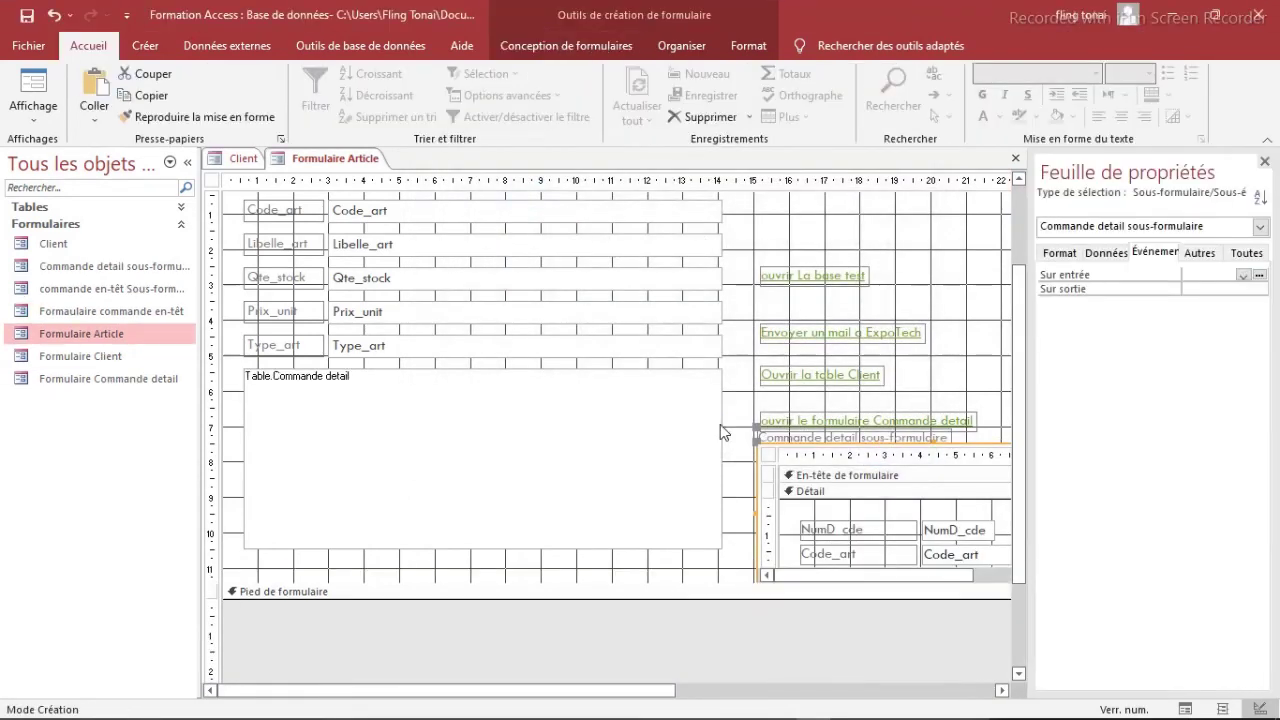
click(590, 594)
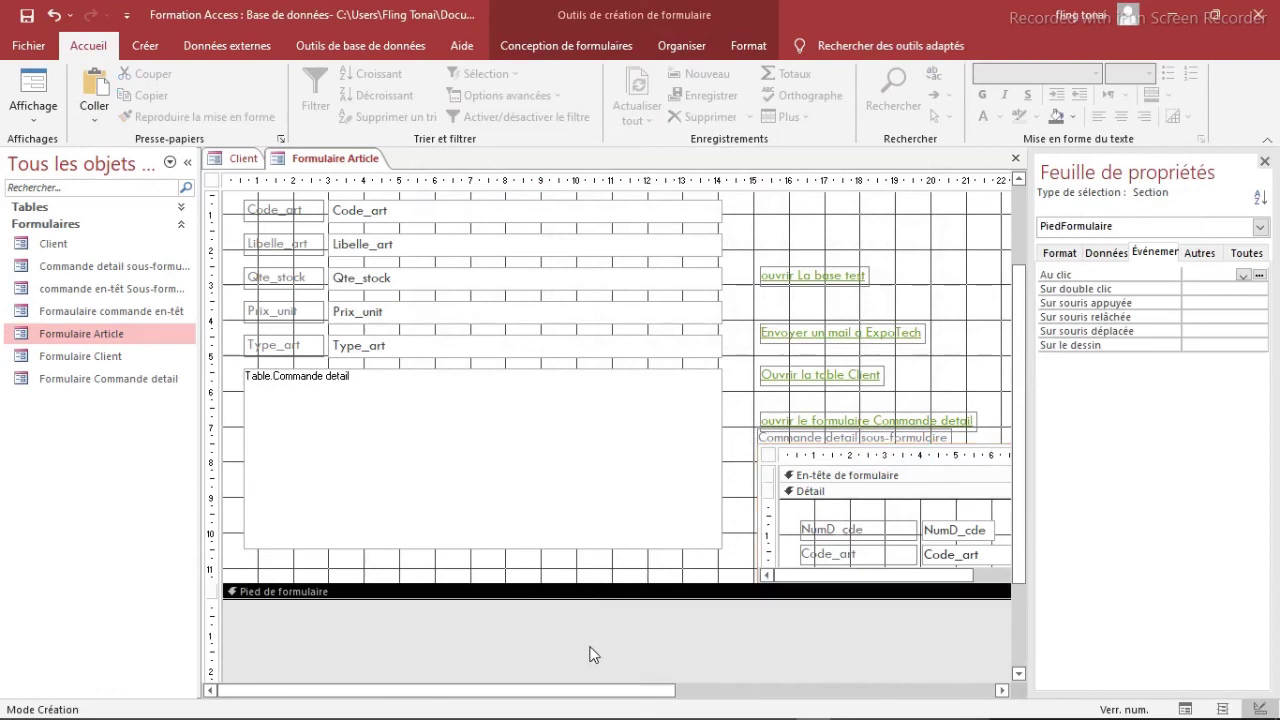
drag(598, 579, 586, 680)
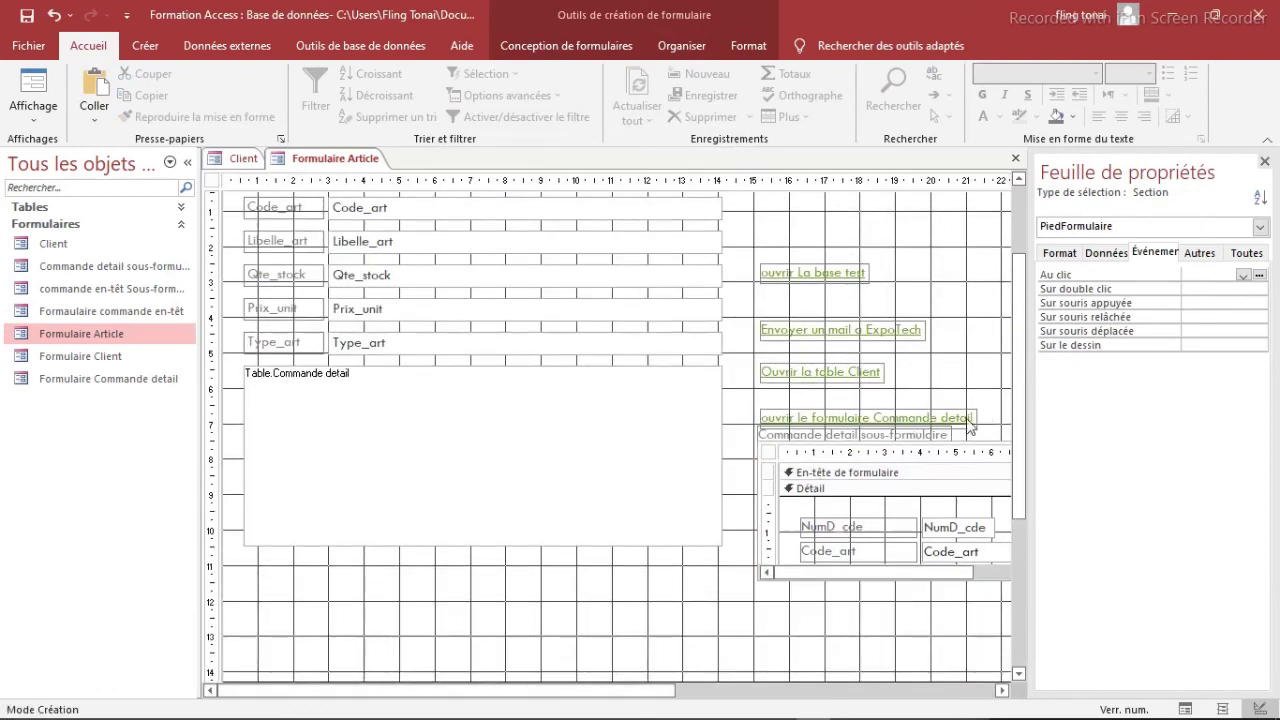
Move the new subform beneath the Table.Commande detail subform and size it about 13.5 cm wide and 5.5 cm high.
click(760, 439)
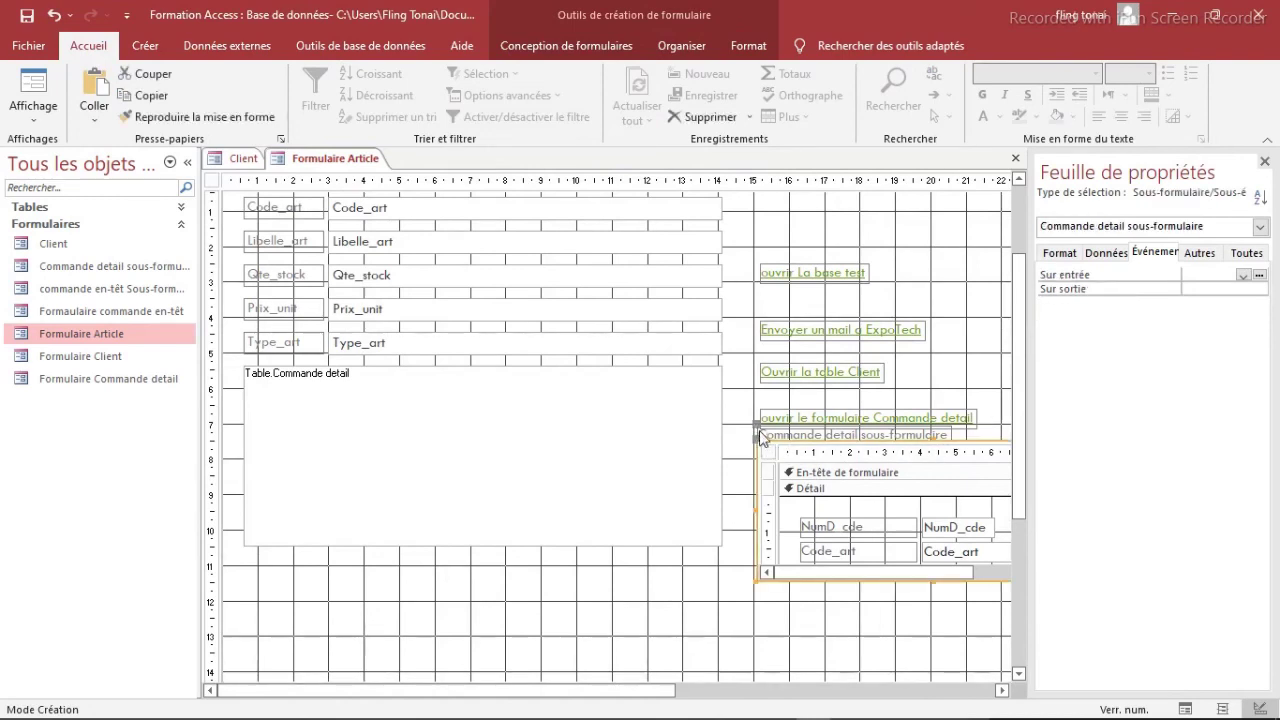
drag(758, 437, 250, 563)
scroll(655, 572, down, 3)
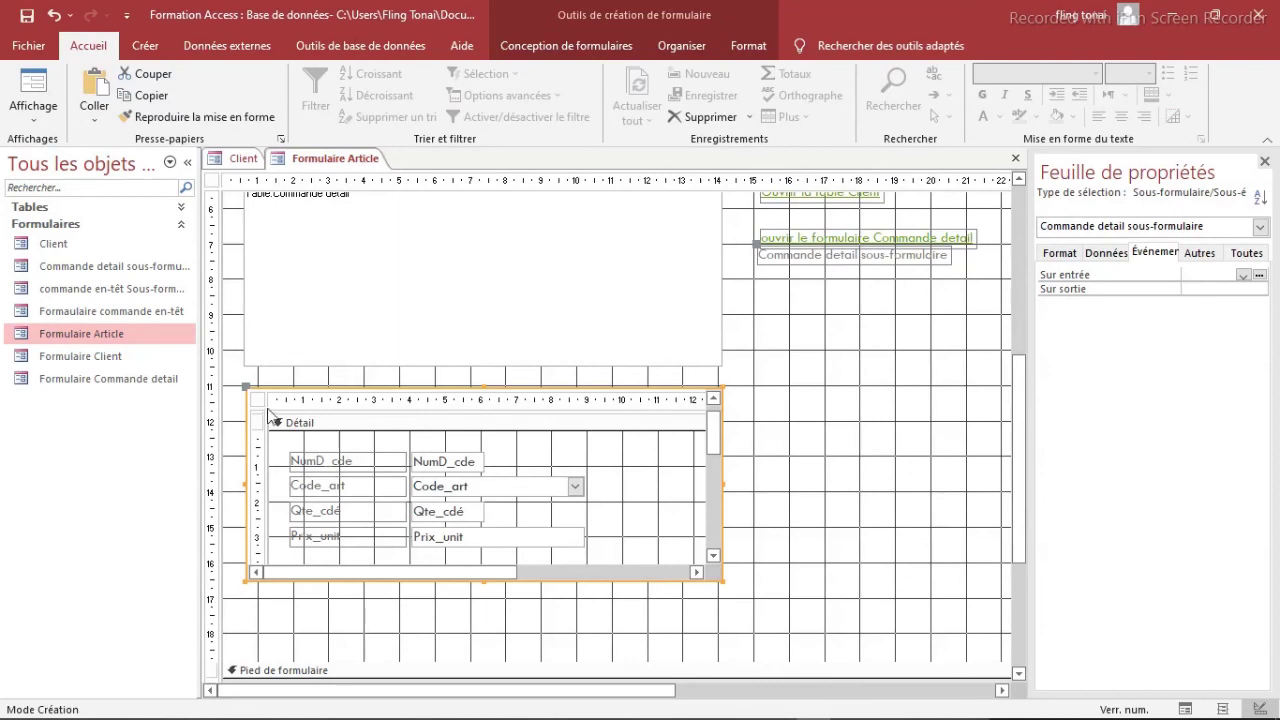
Display Formulaire Article in Form view.
right_click(320, 160)
click(340, 168)
click(33, 108)
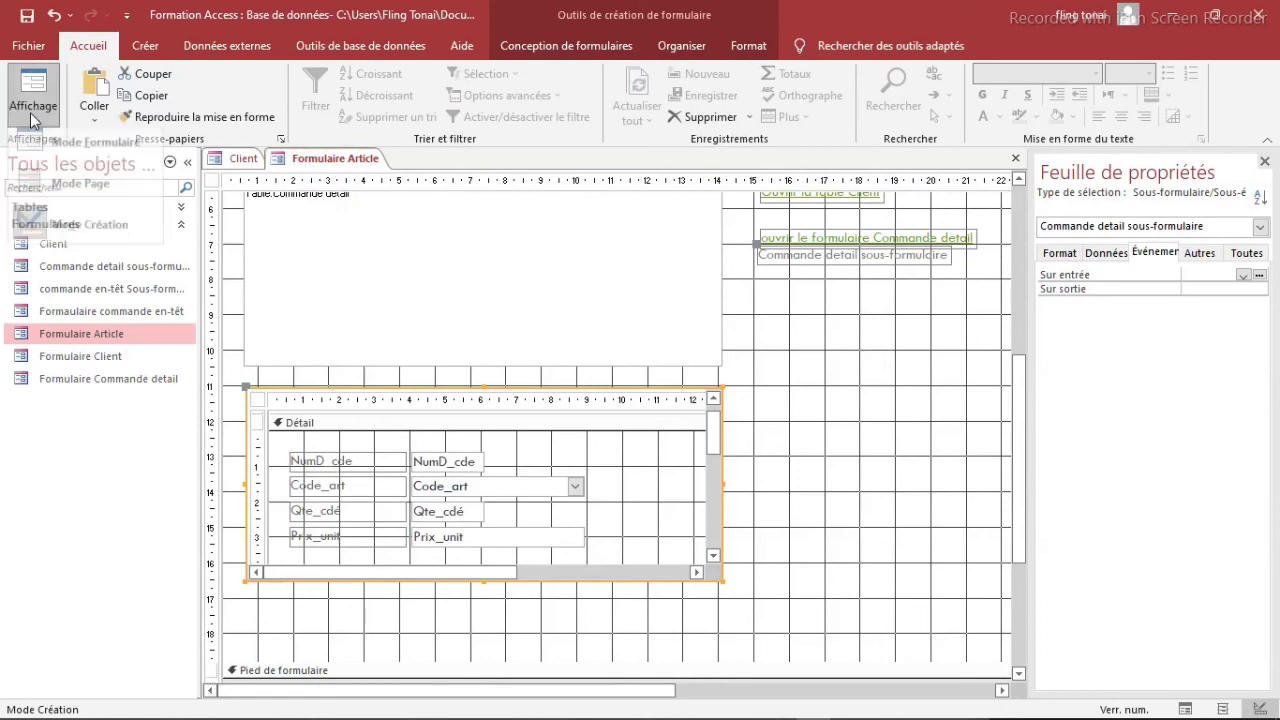
click(75, 153)
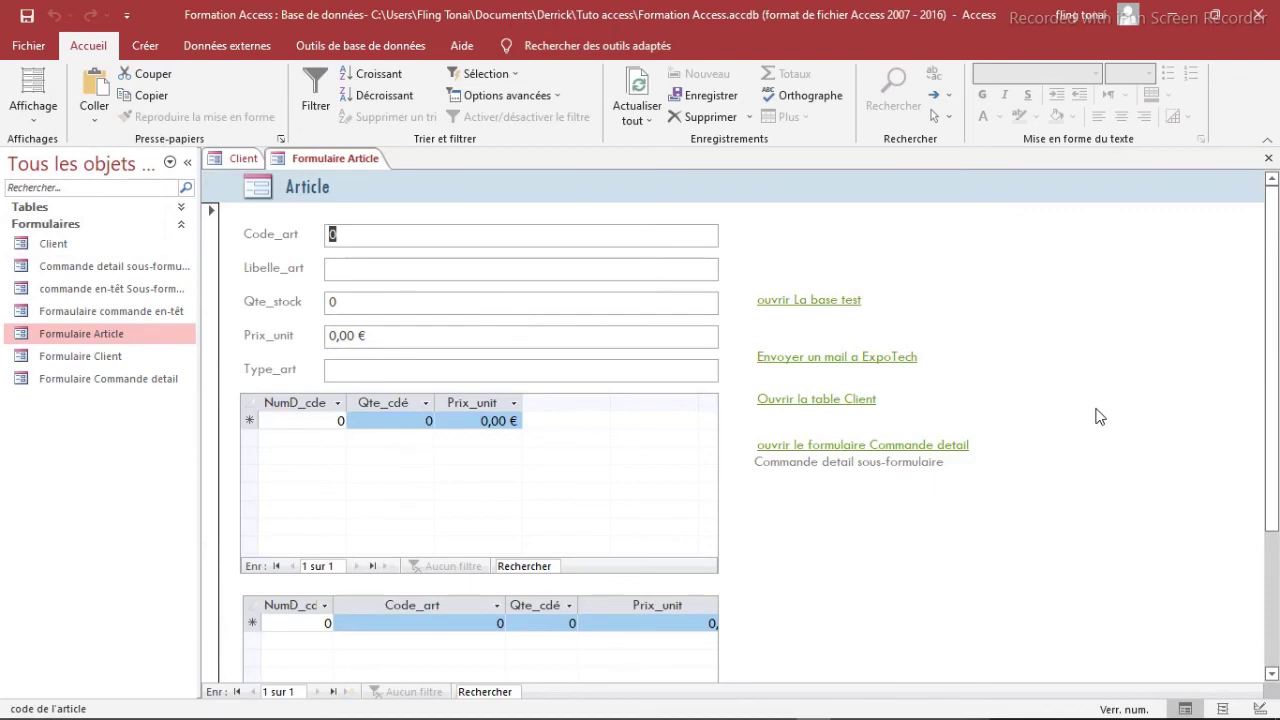
Review the new Commande detail subform at the end of Formulaire Article and switch to the open Client form.
scroll(1170, 420, down, 1)
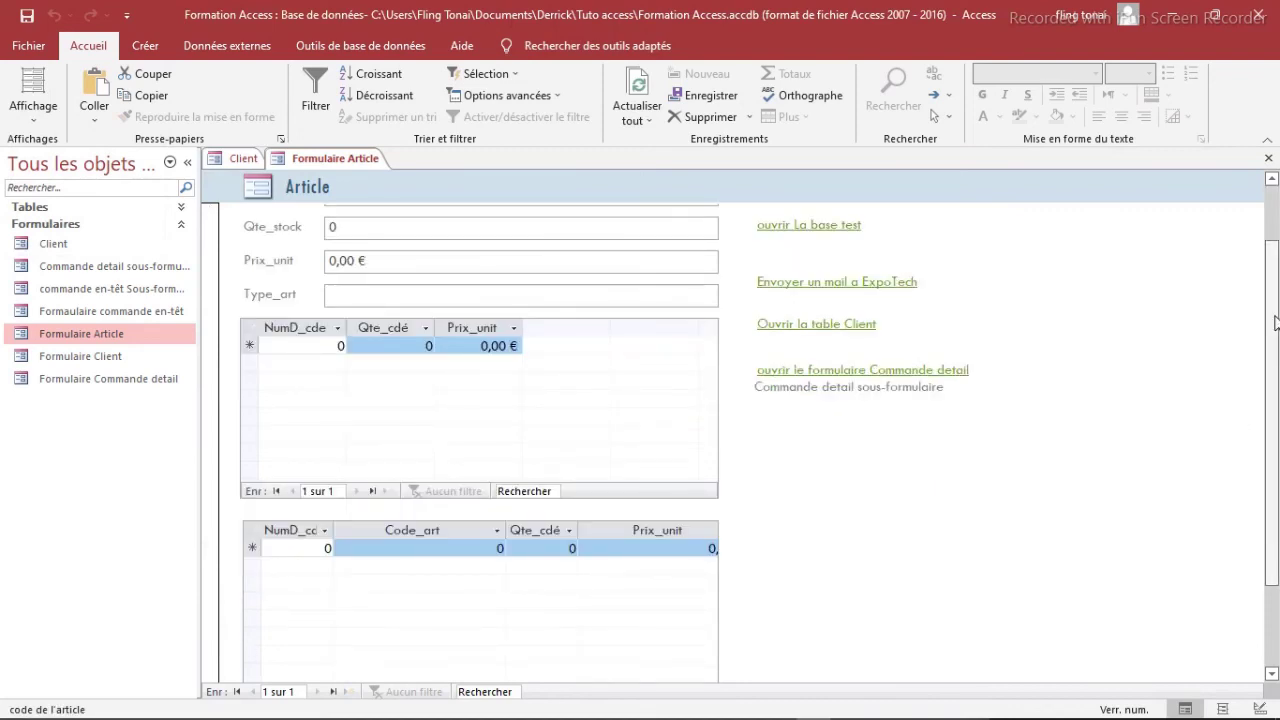
drag(1275, 322, 1237, 474)
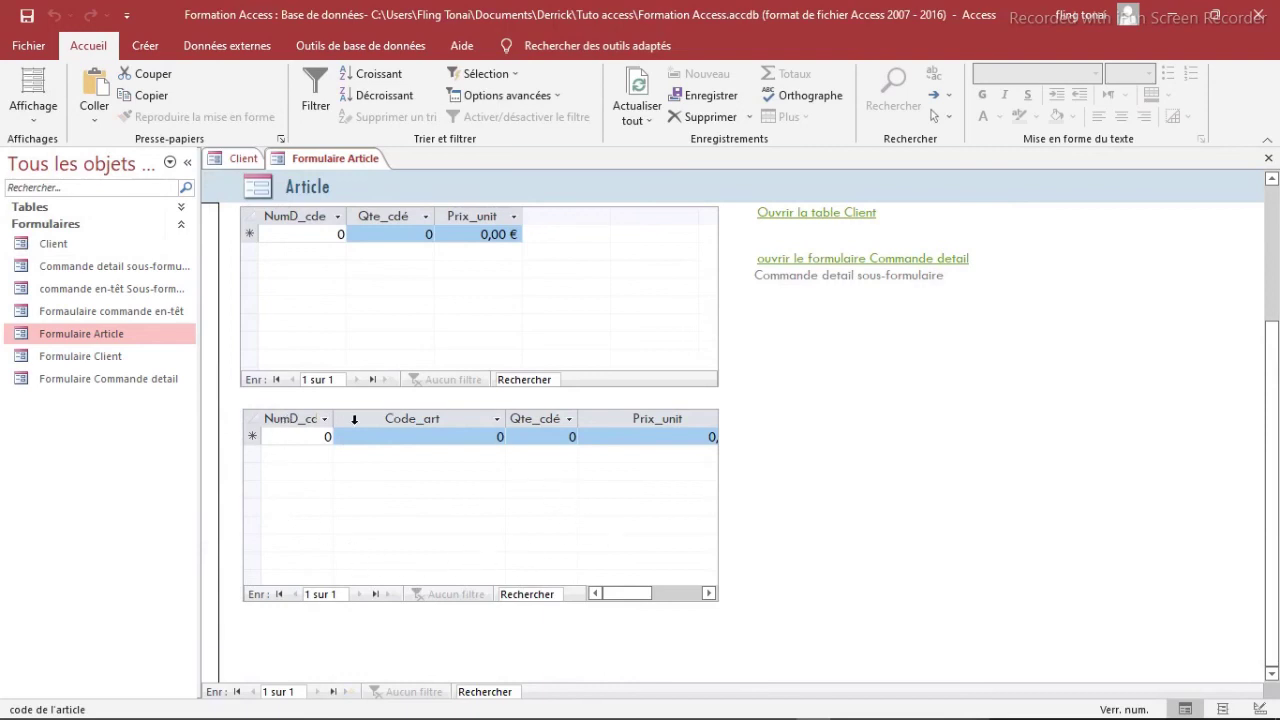
click(243, 158)
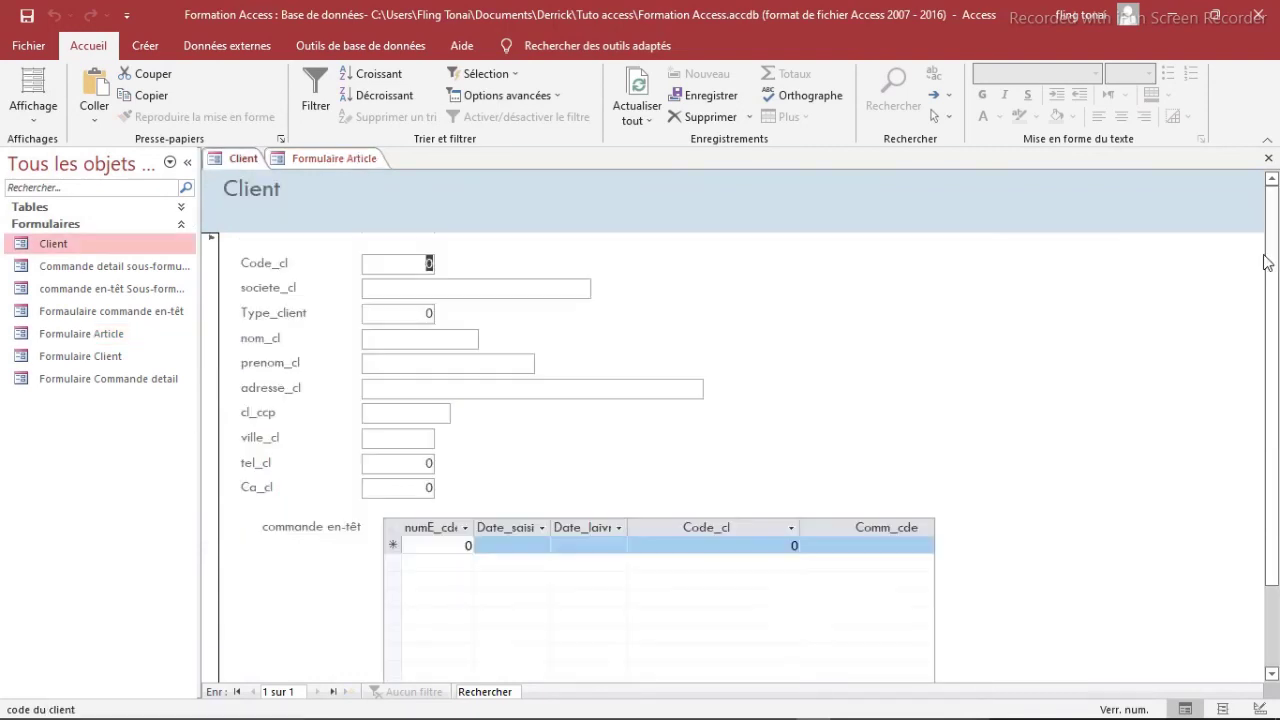